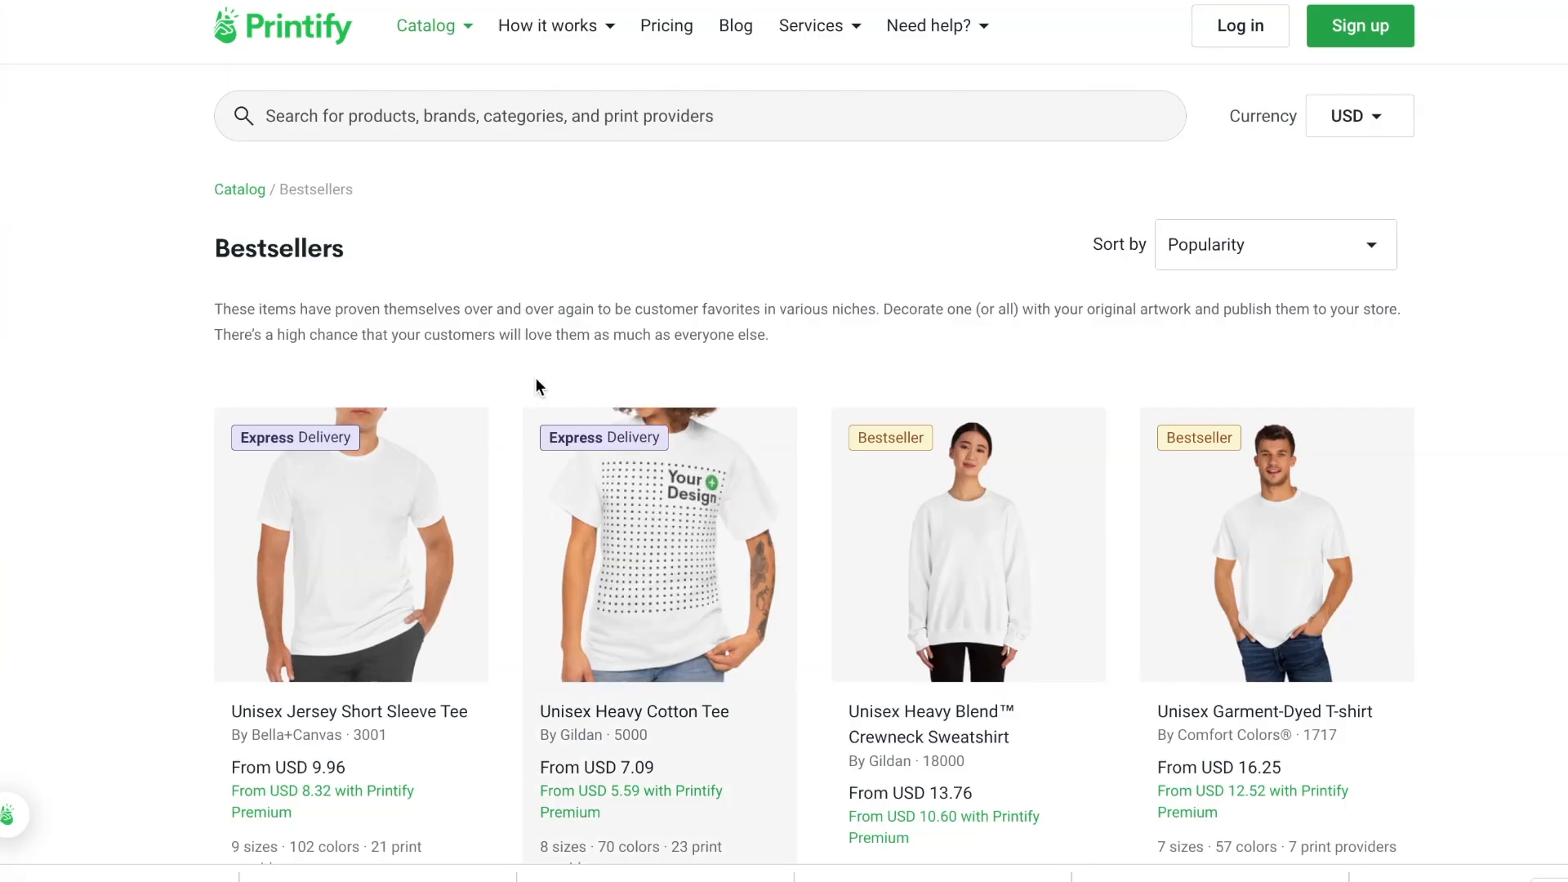
Step: Open the Velveteen Plush Blanket from the bestsellers and view the provider info for SPOKE Custom Products
scroll(630, 275, down, 9)
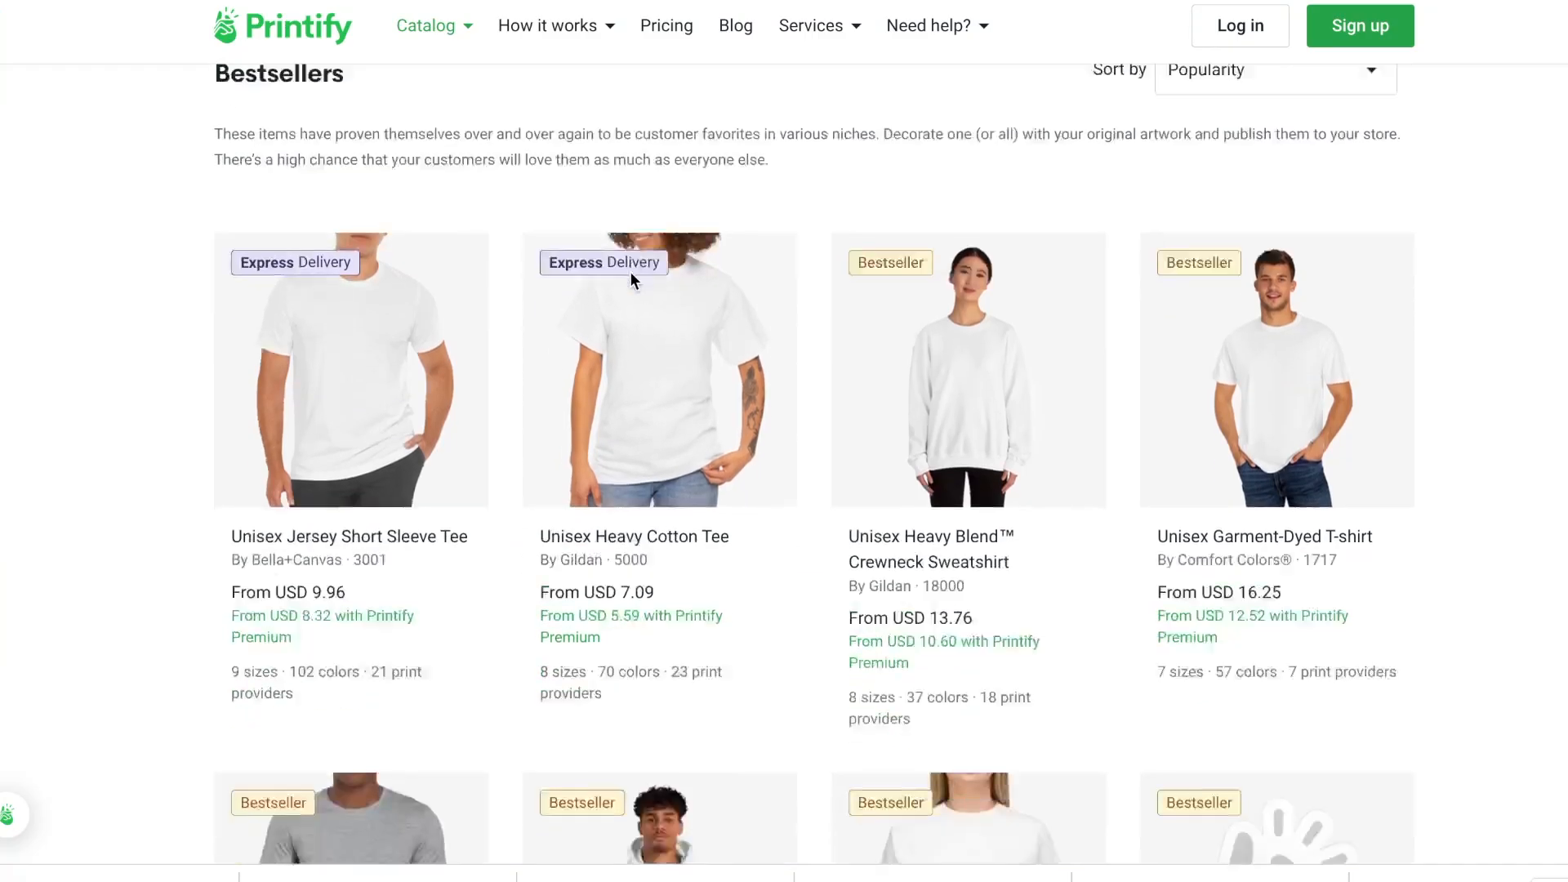
scroll(630, 271, down, 8)
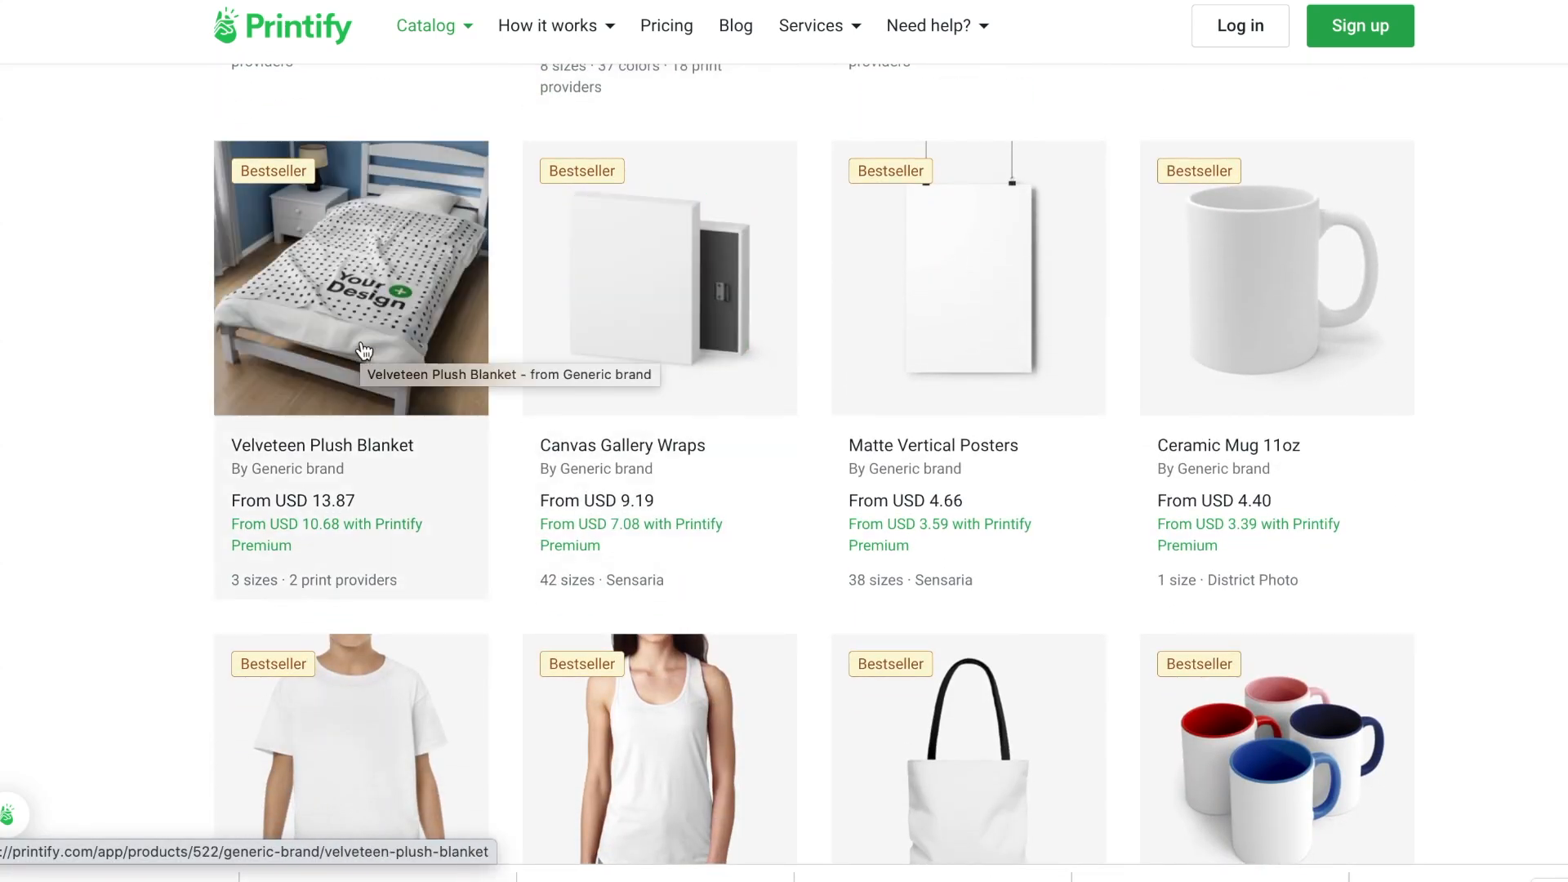
click(362, 343)
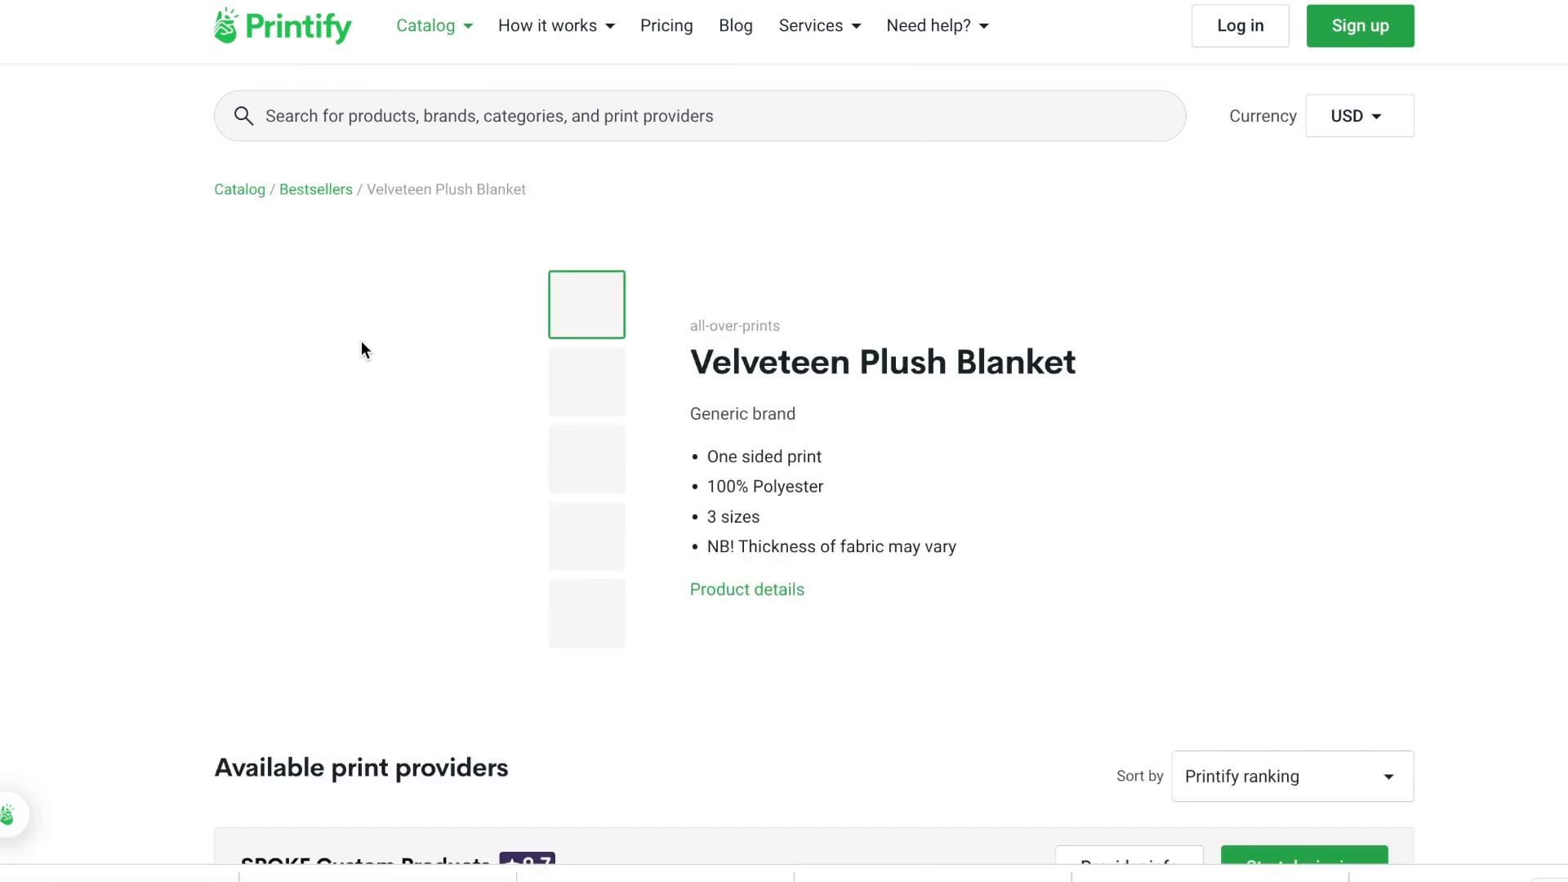
scroll(831, 659, down, 8)
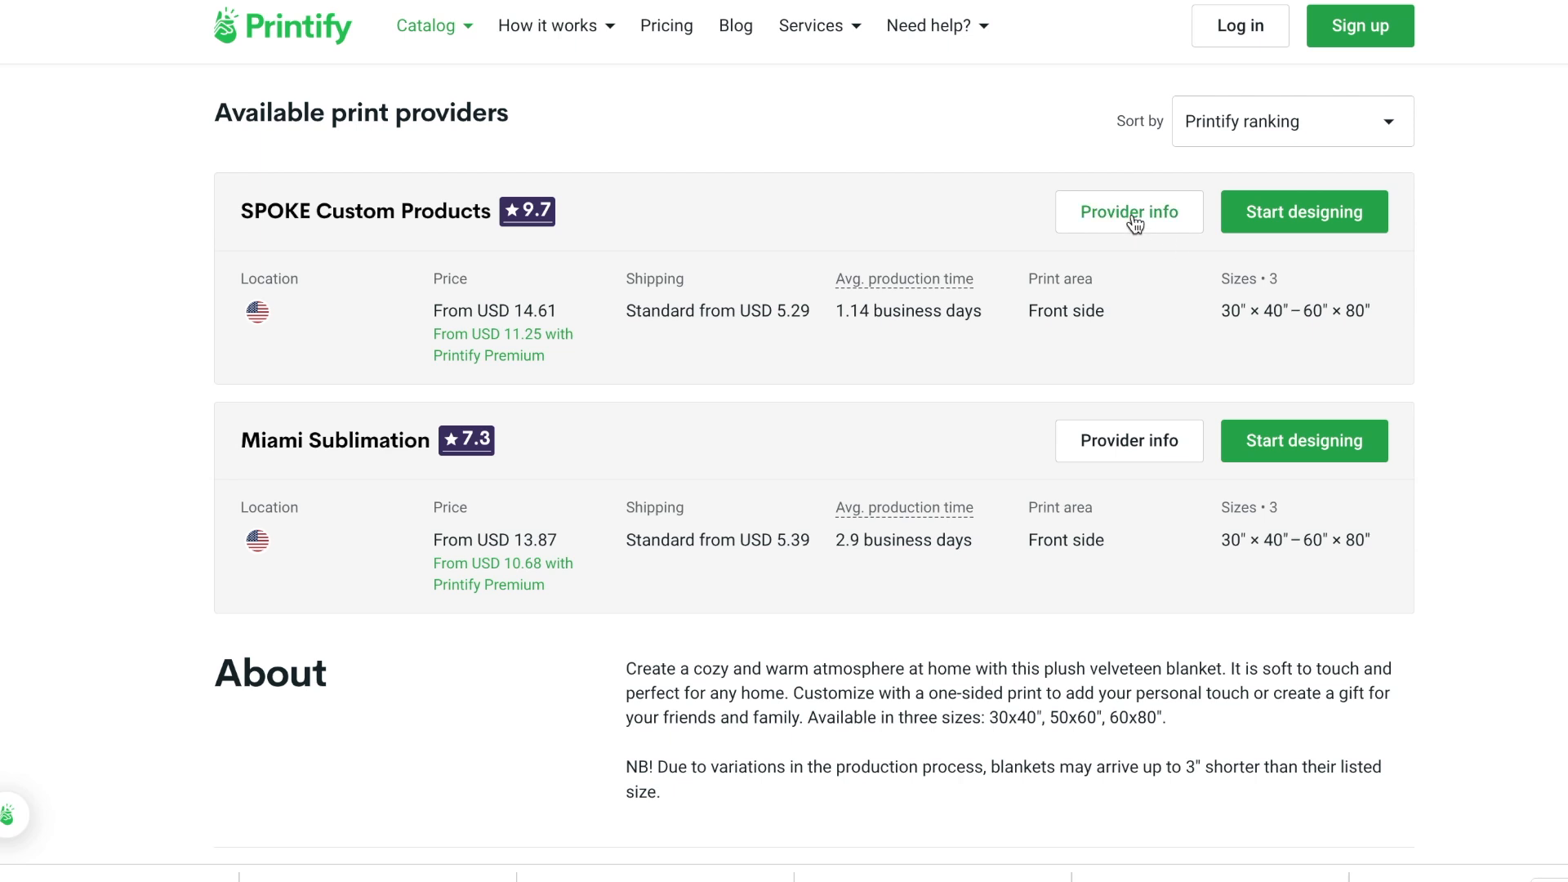
click(1135, 221)
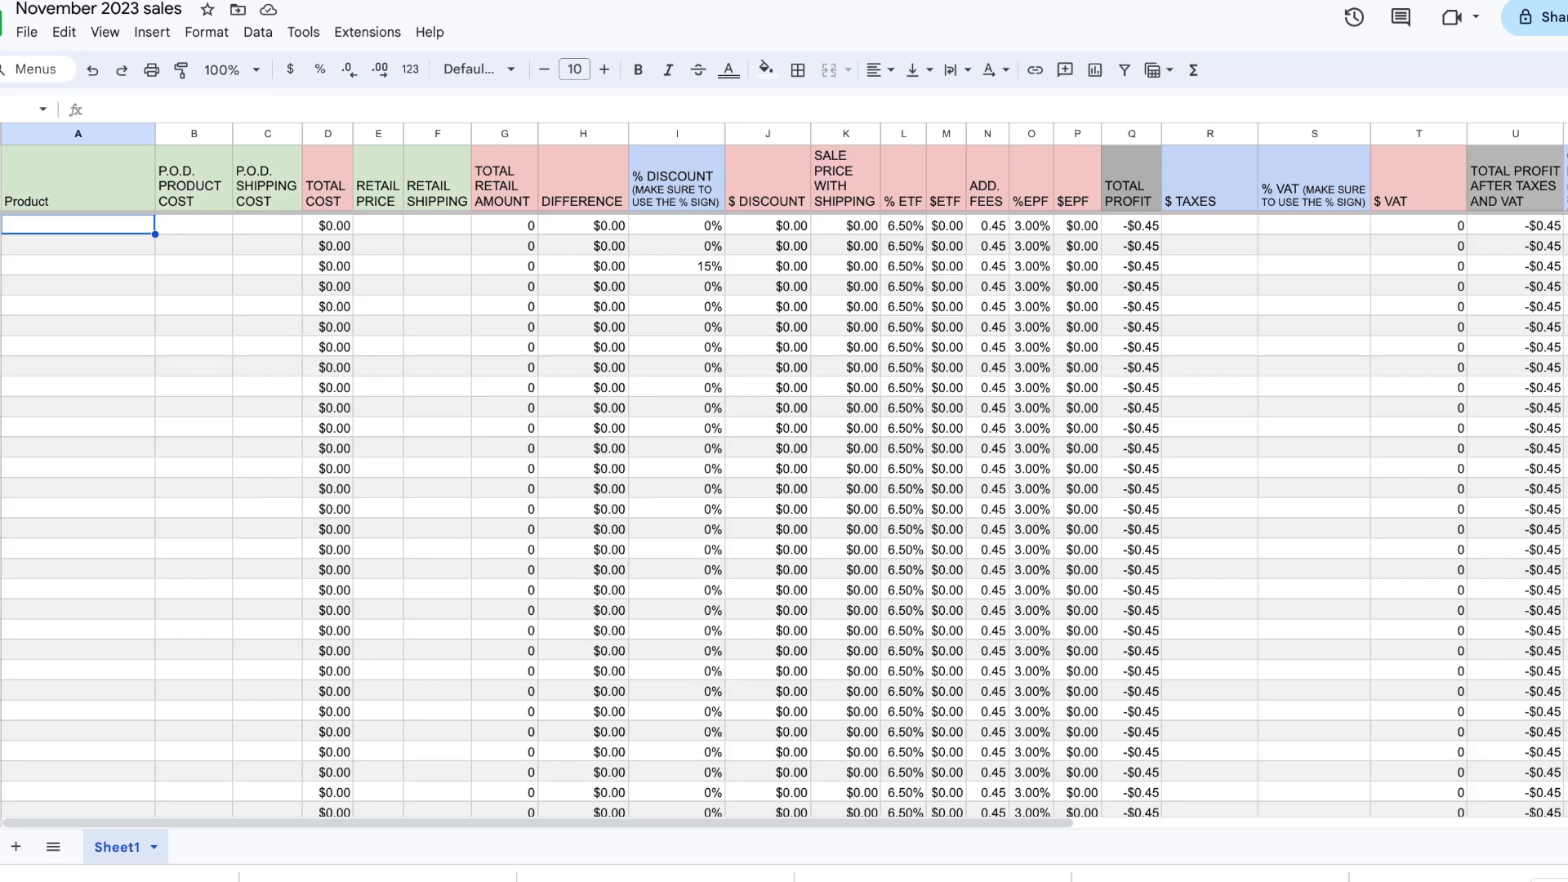
Step: In the November 2023 sales spreadsheet, enter "30 x 40 Velveteen Blanket" as the first product with a P.O.D. product cost of 11.25
text(30)
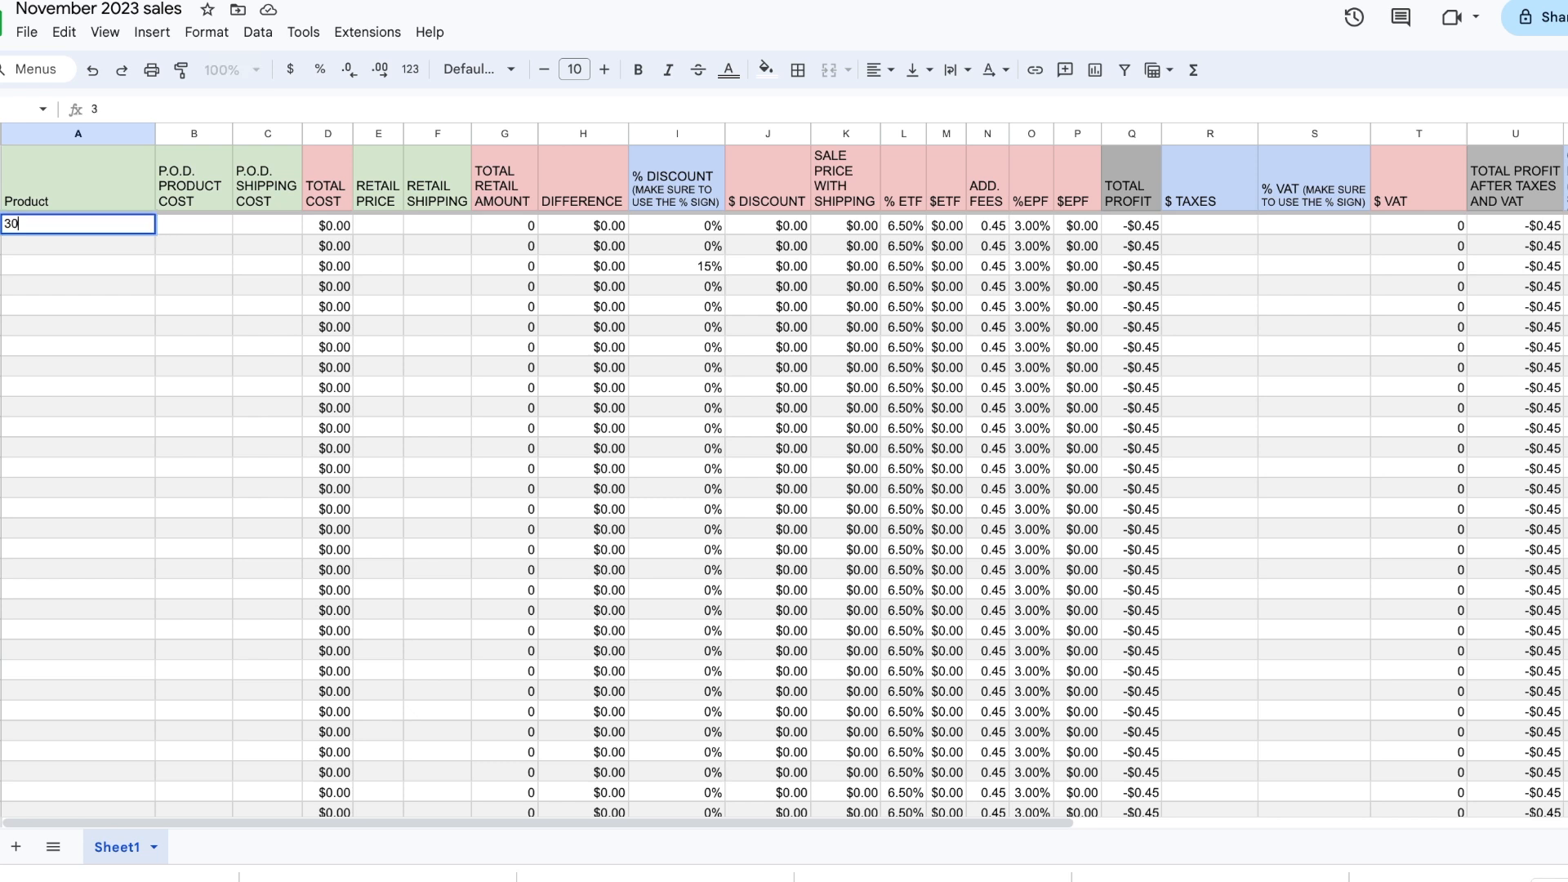
text( x 40 Velveteen Blanket)
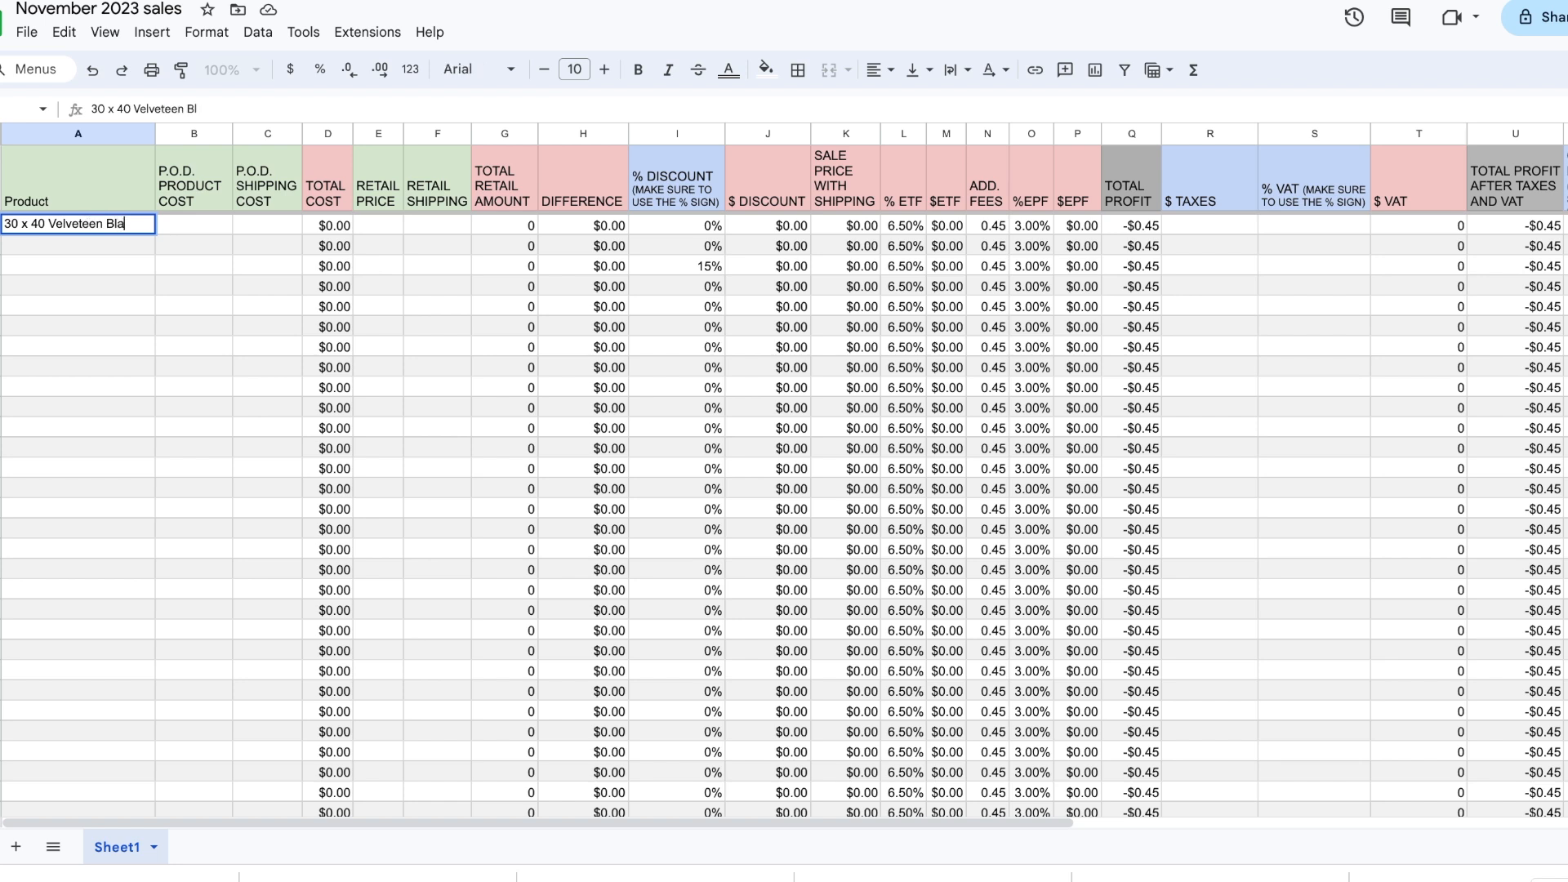
click(199, 226)
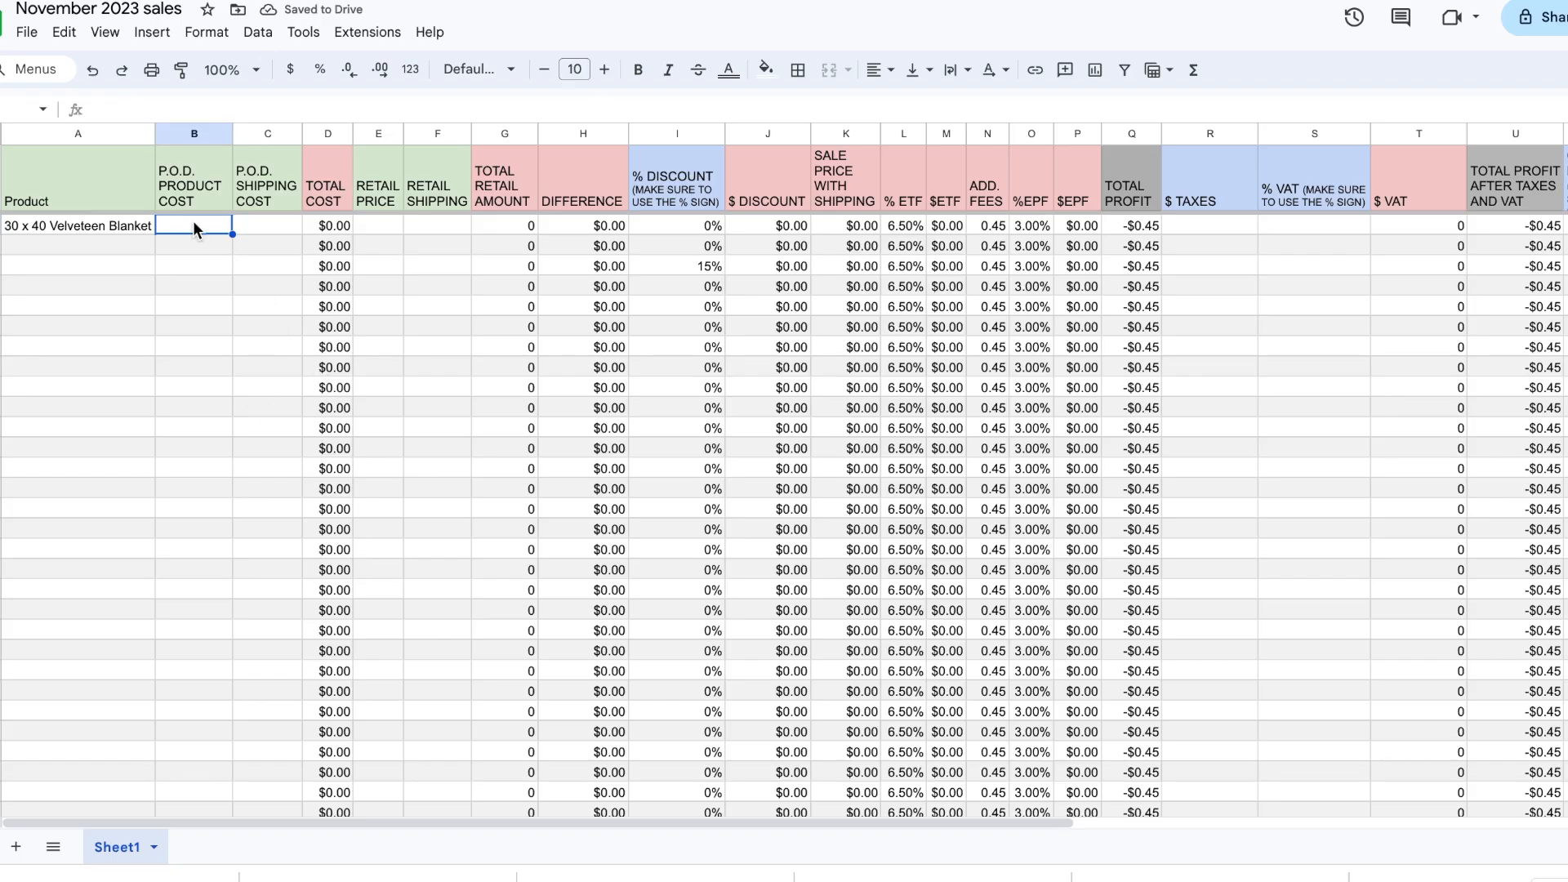
text(11.25)
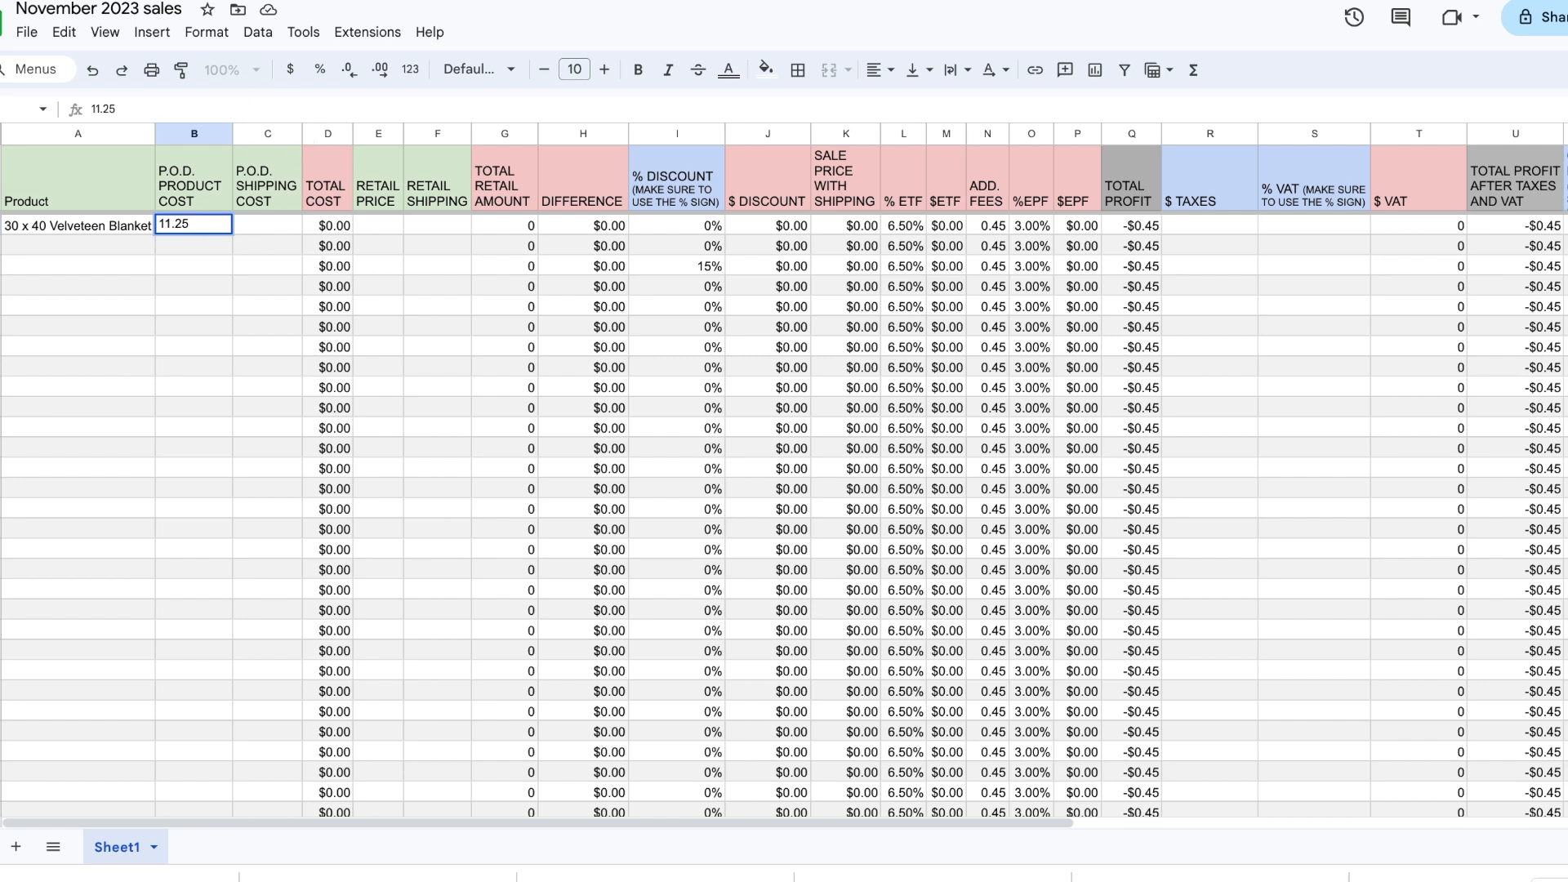
Step: Check SPOKE Custom Products' shipping rates on Printify and enter 5.29 as the blanket's P.O.D. shipping cost in the sales spreadsheet
click(563, 0)
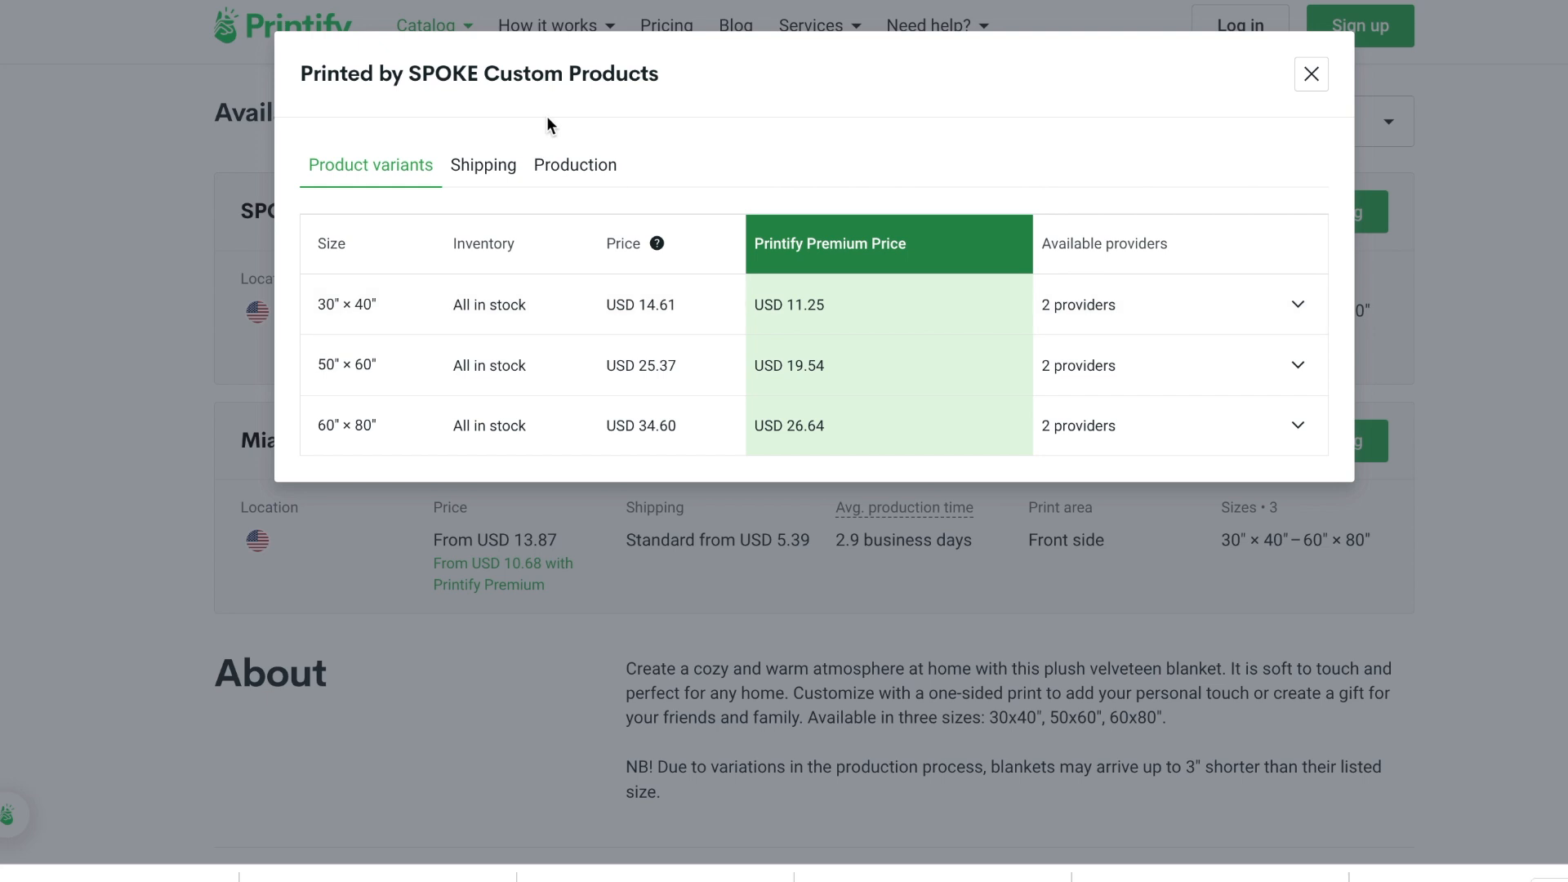
click(485, 173)
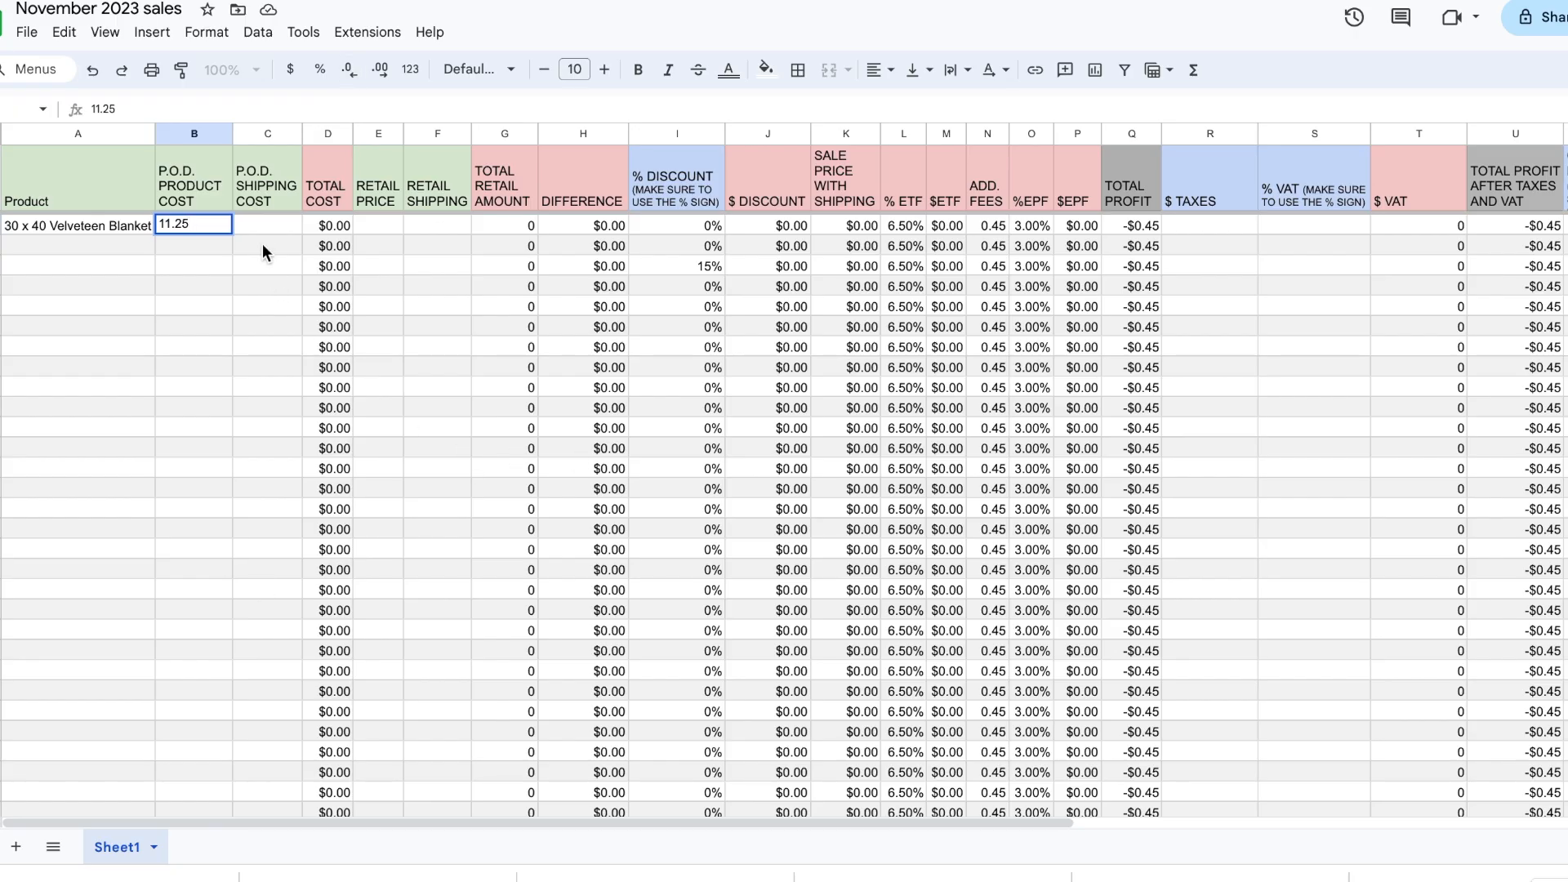
click(258, 226)
text(5.29)
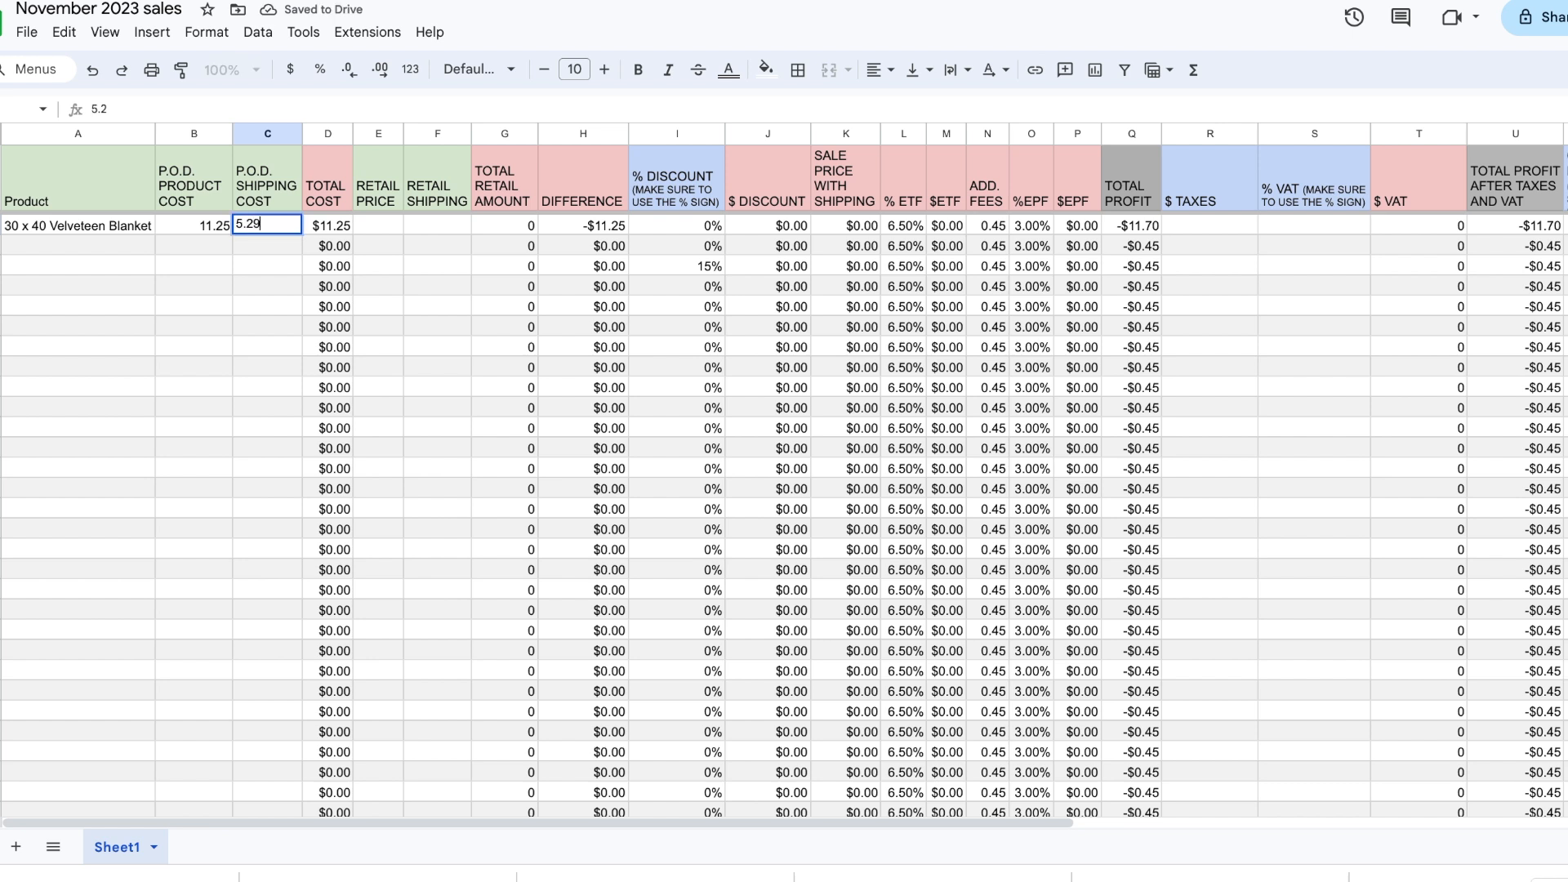
click(267, 241)
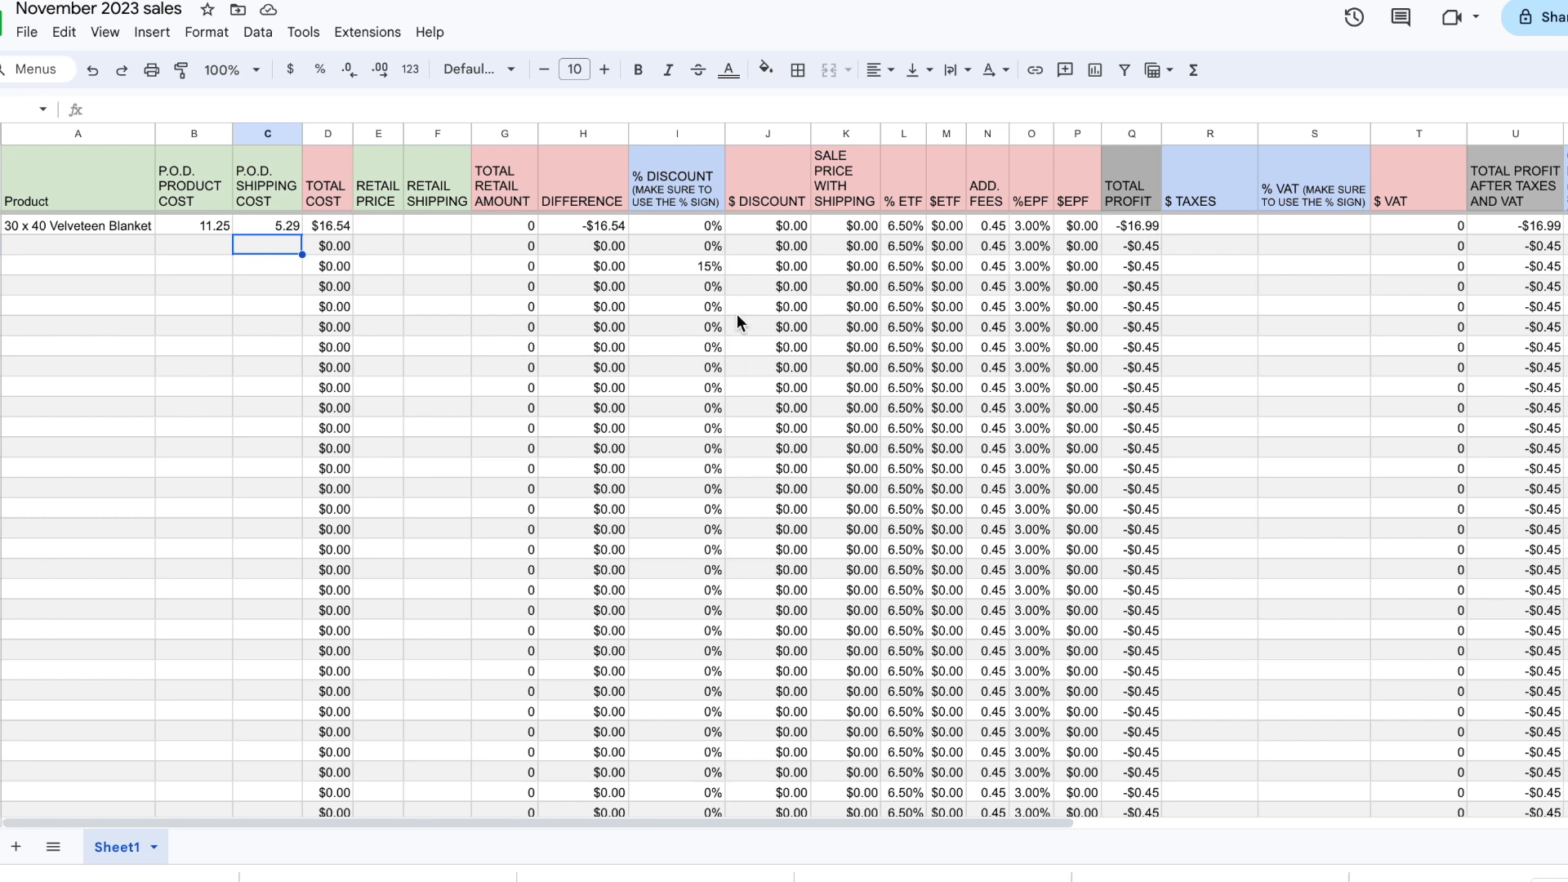
Step: Set the blanket's discount percentage to 25%
double_click(709, 225)
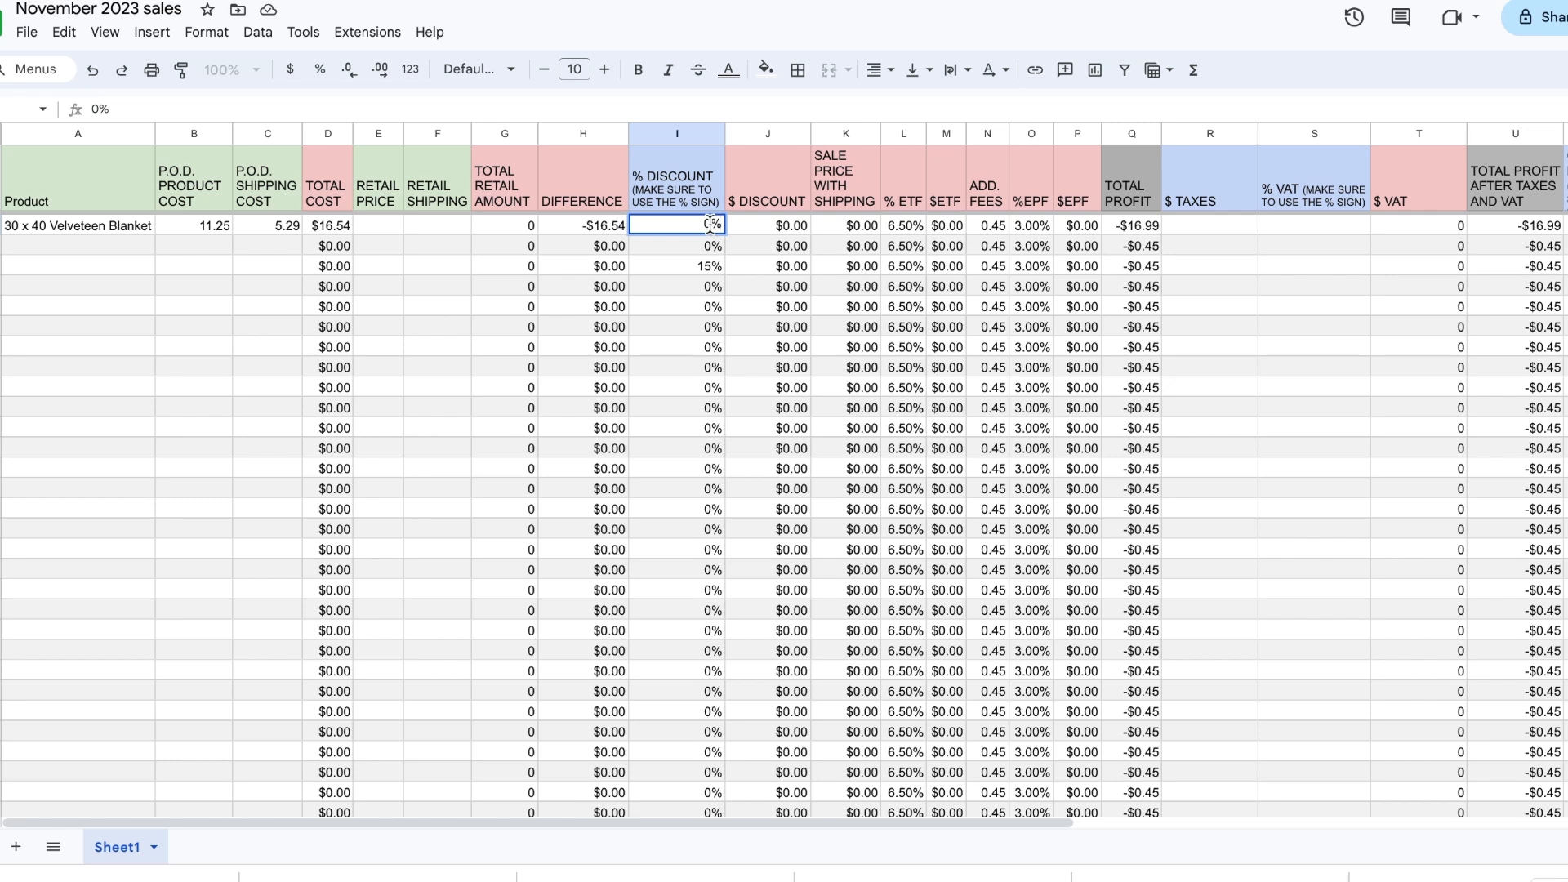
drag(711, 223, 695, 225)
key(BackSpace)
text(25)
click(713, 248)
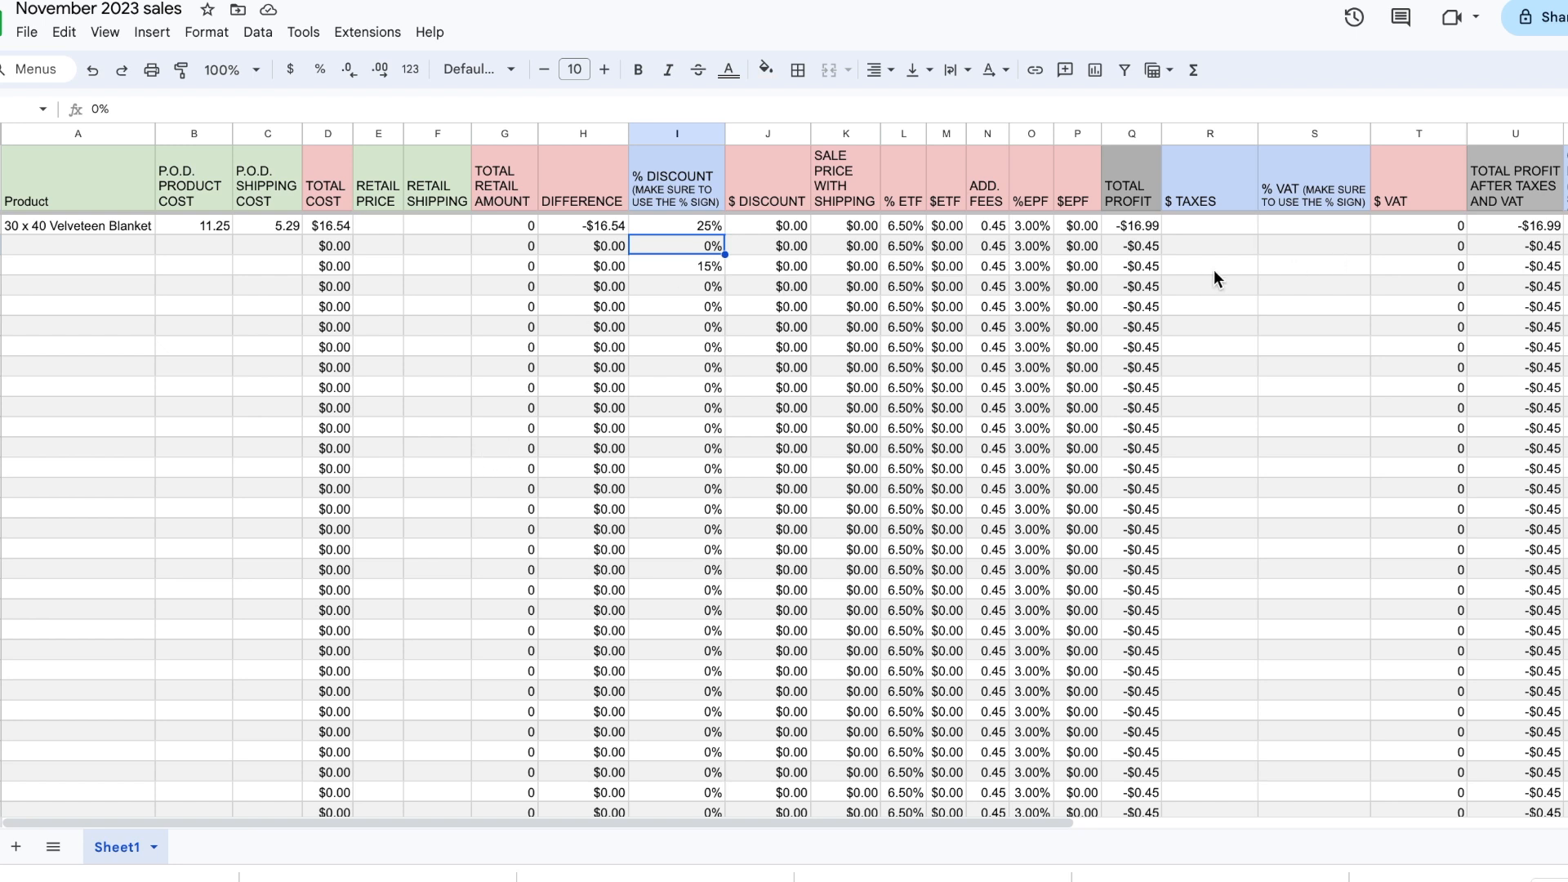
Step: Enter a retail price of 20 for the blanket and inspect its total profit cell
click(376, 225)
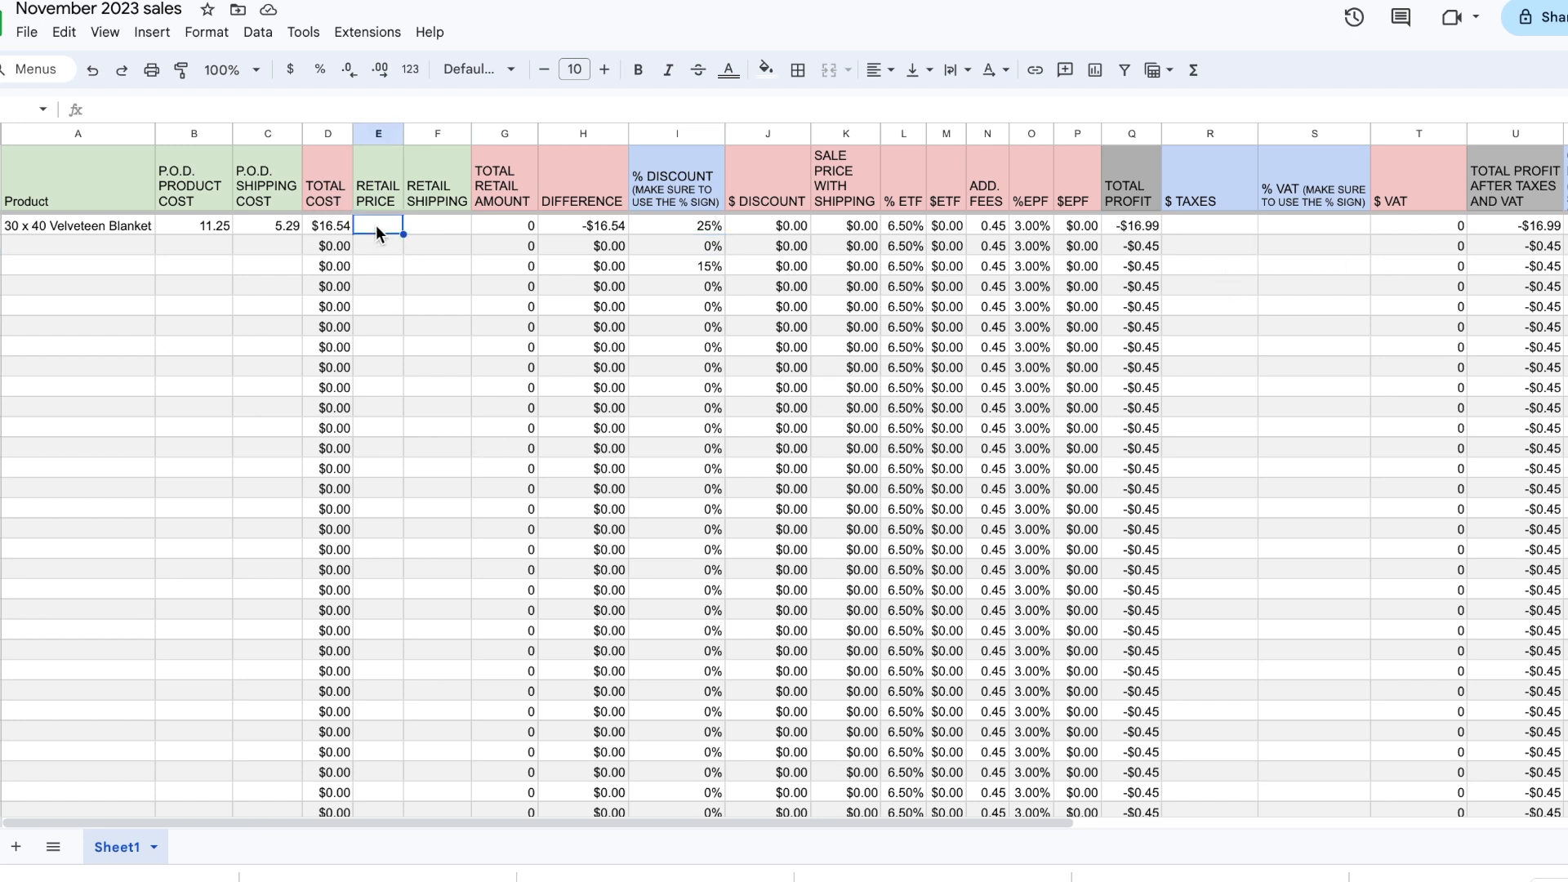
text(20.00)
click(438, 246)
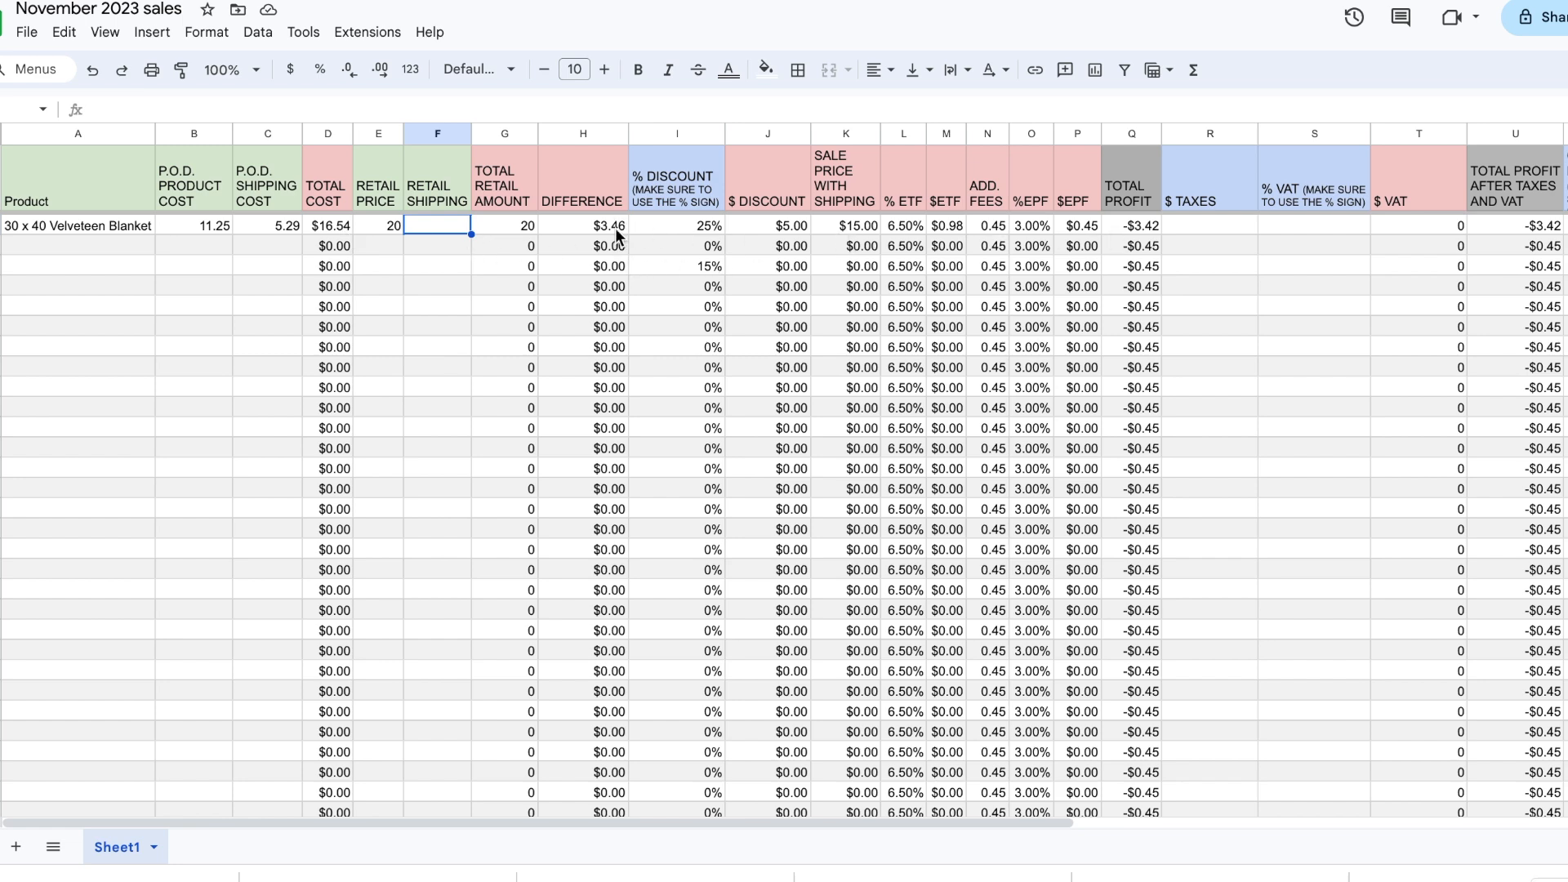
click(1129, 233)
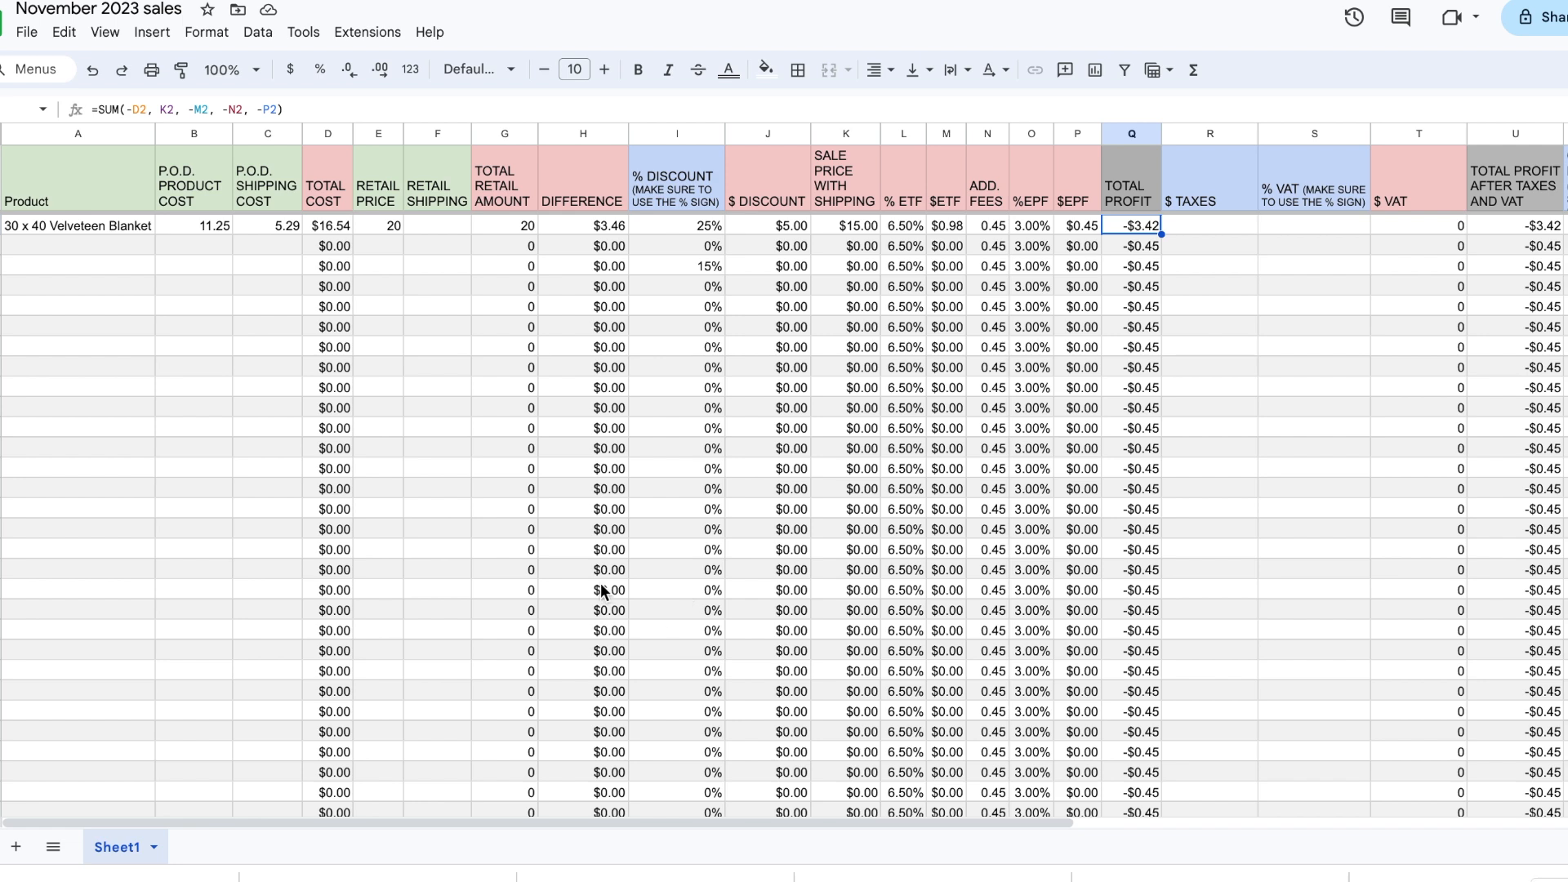
Step: Change the blanket's retail price to 30
double_click(393, 225)
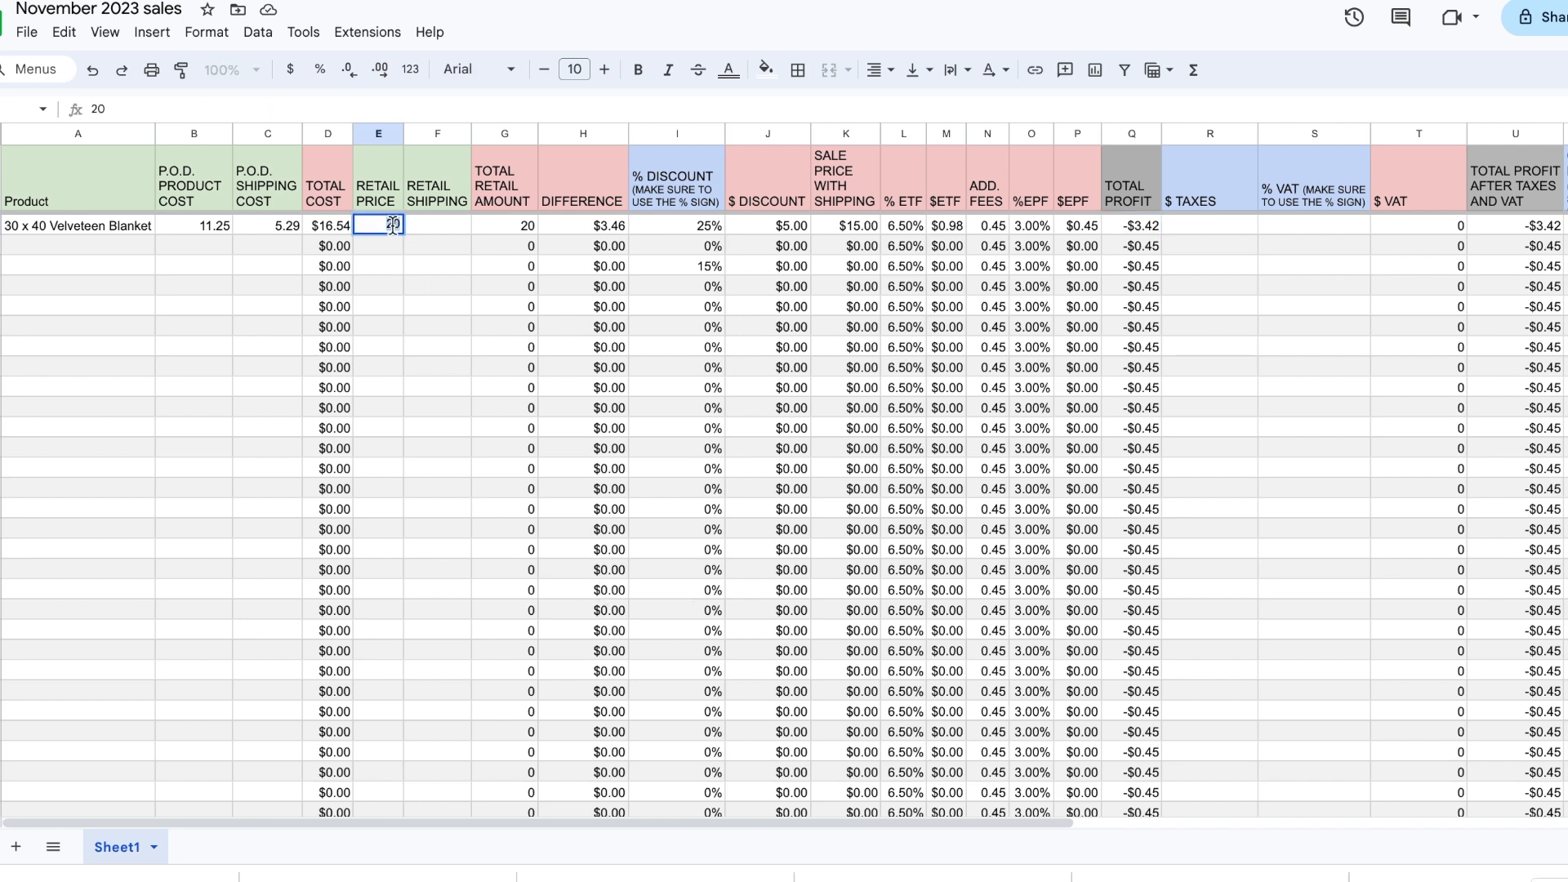
text(30)
click(433, 249)
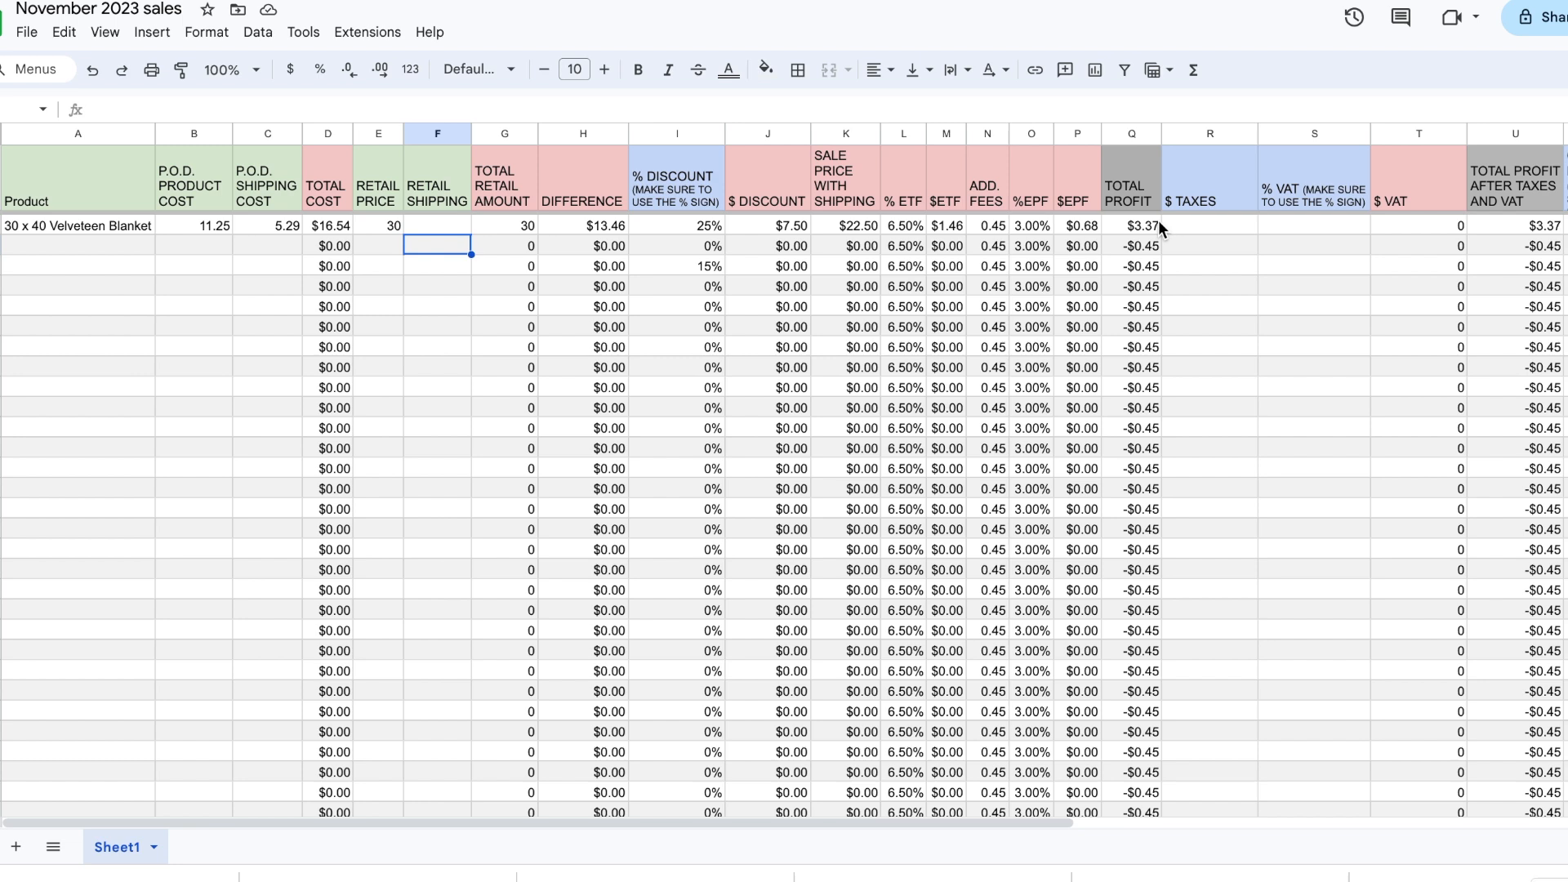
Step: Change the blanket's retail price to 40
click(390, 229)
double_click(387, 229)
text(40)
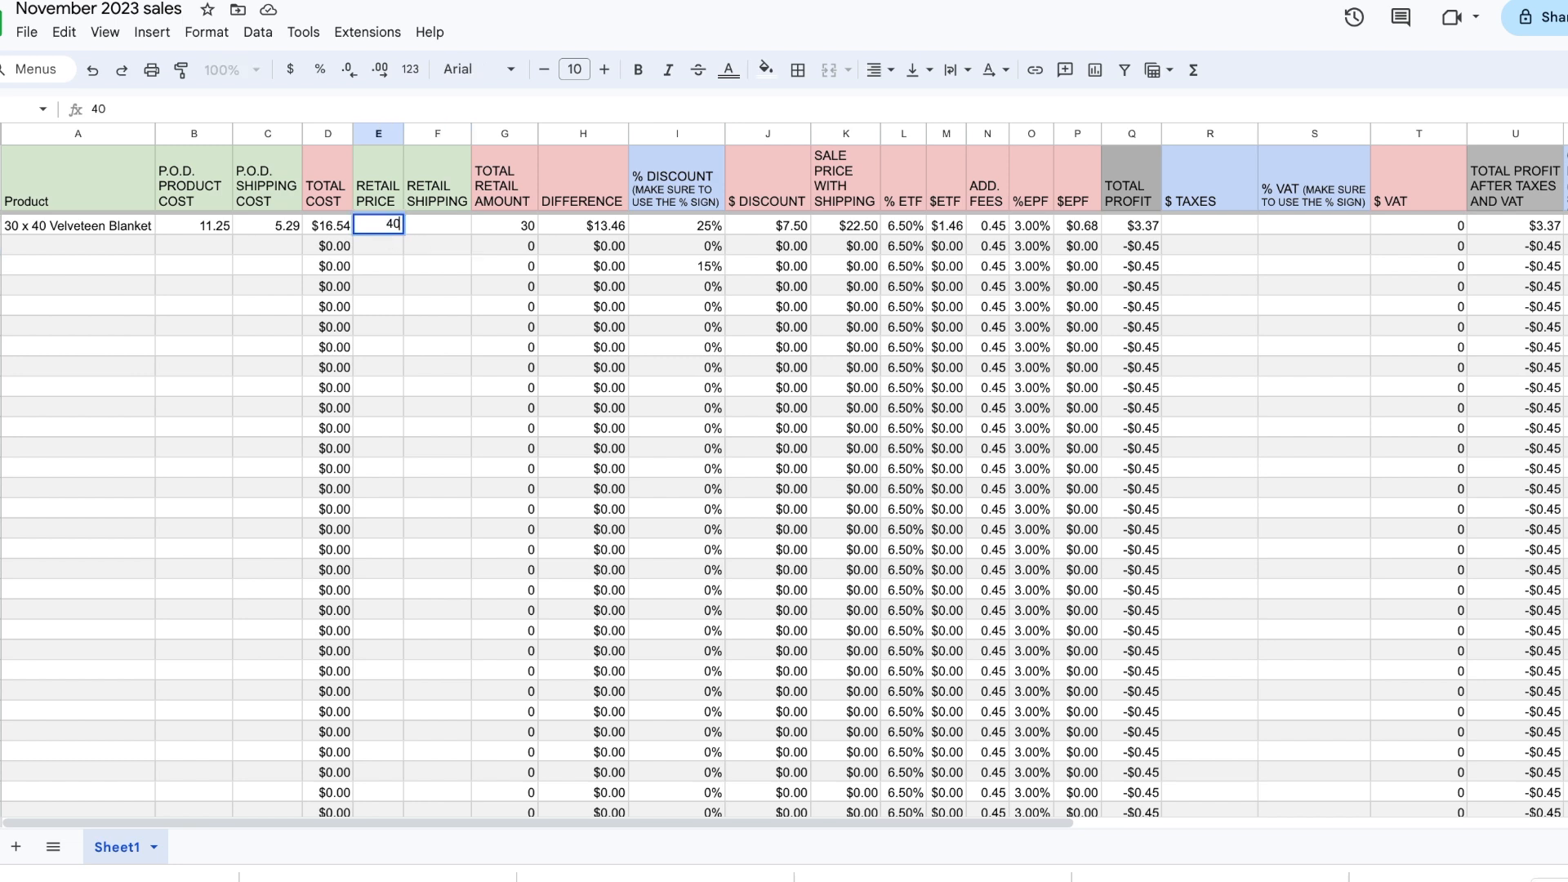
click(434, 246)
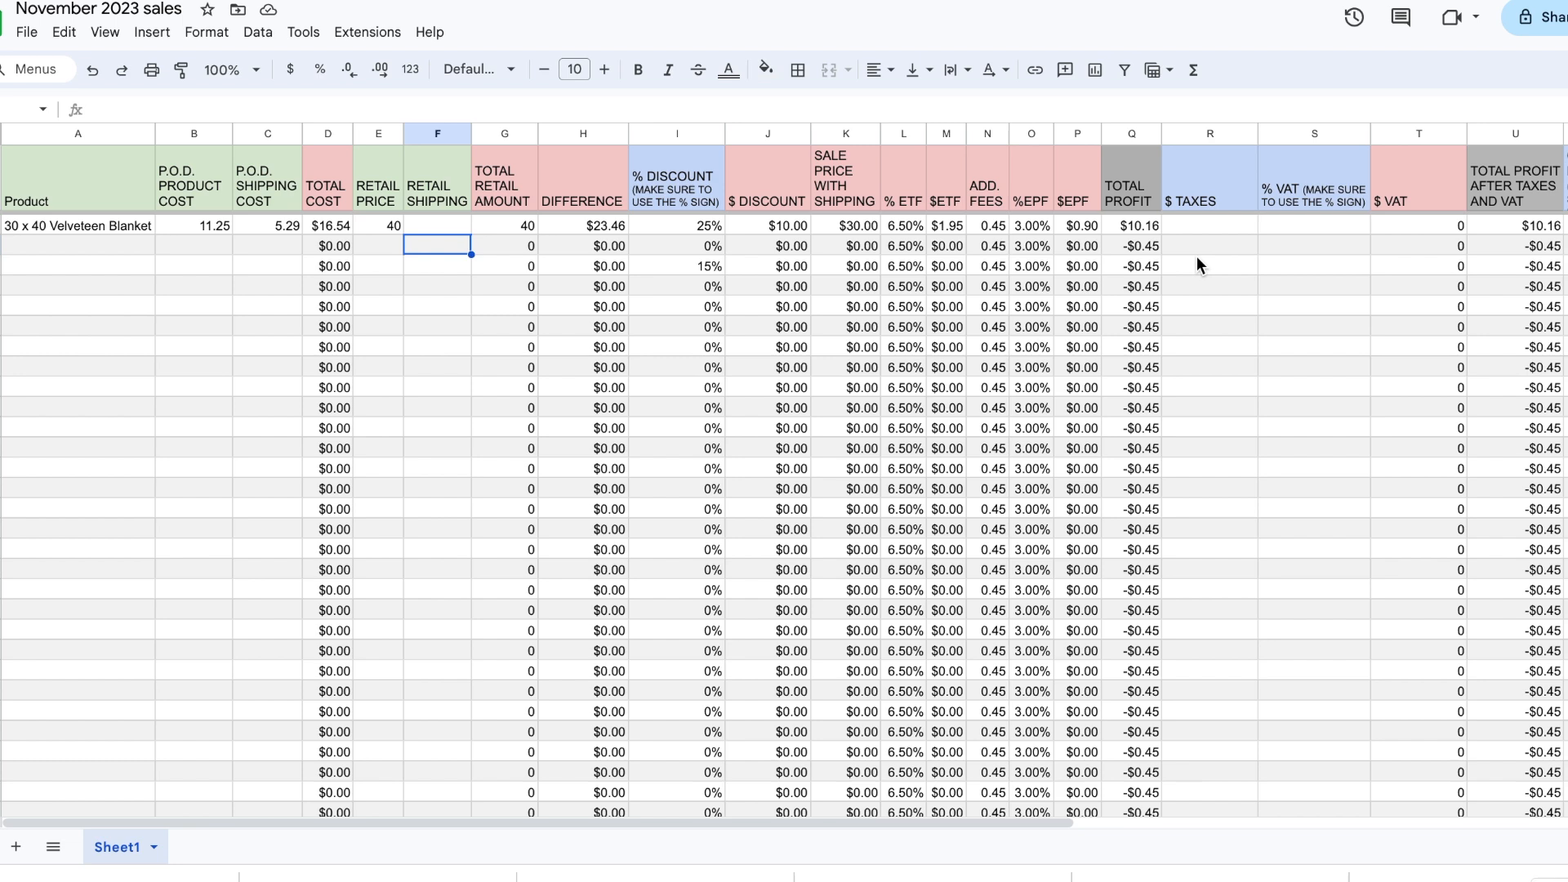
Step: Set the blanket's offsite ads percentage to 15%
scroll(1197, 256, right, 5)
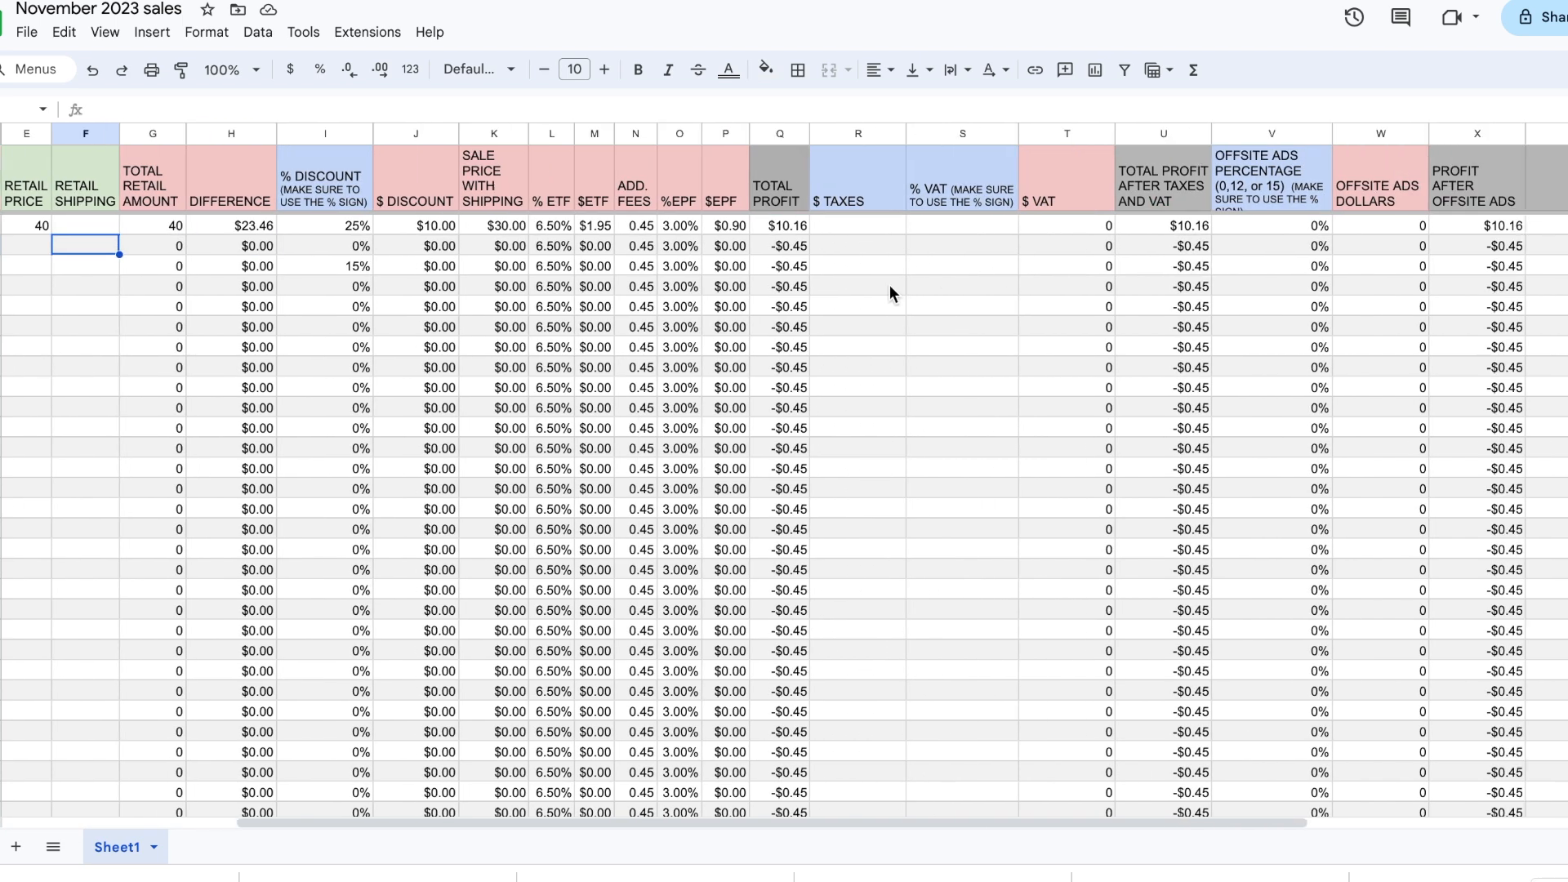
scroll(924, 272, right, 4)
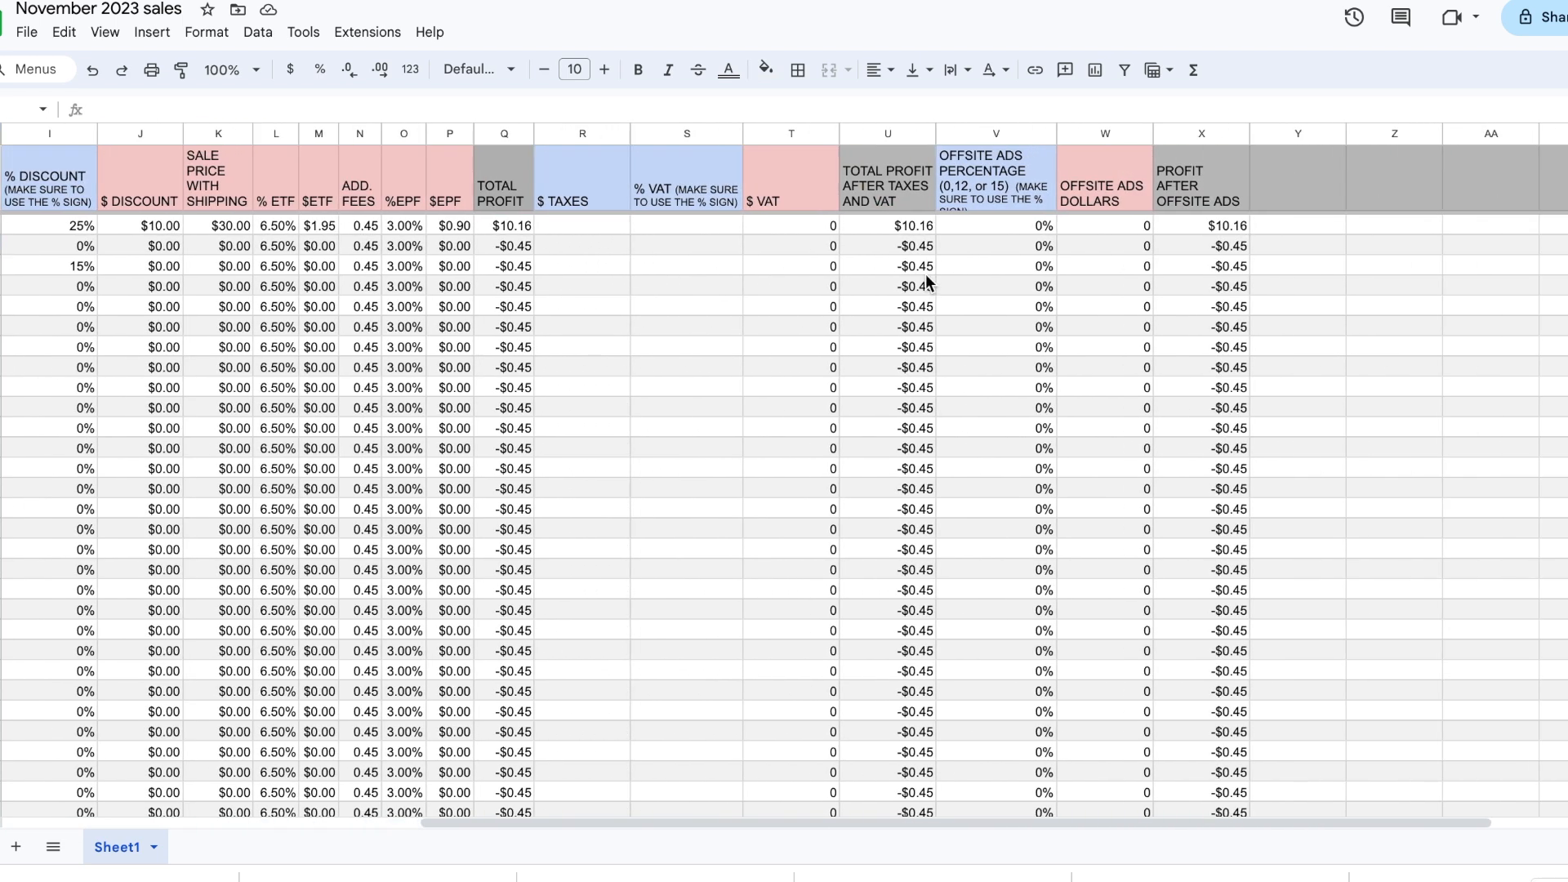
click(1039, 224)
double_click(1047, 226)
drag(1052, 226, 1020, 229)
text(15%)
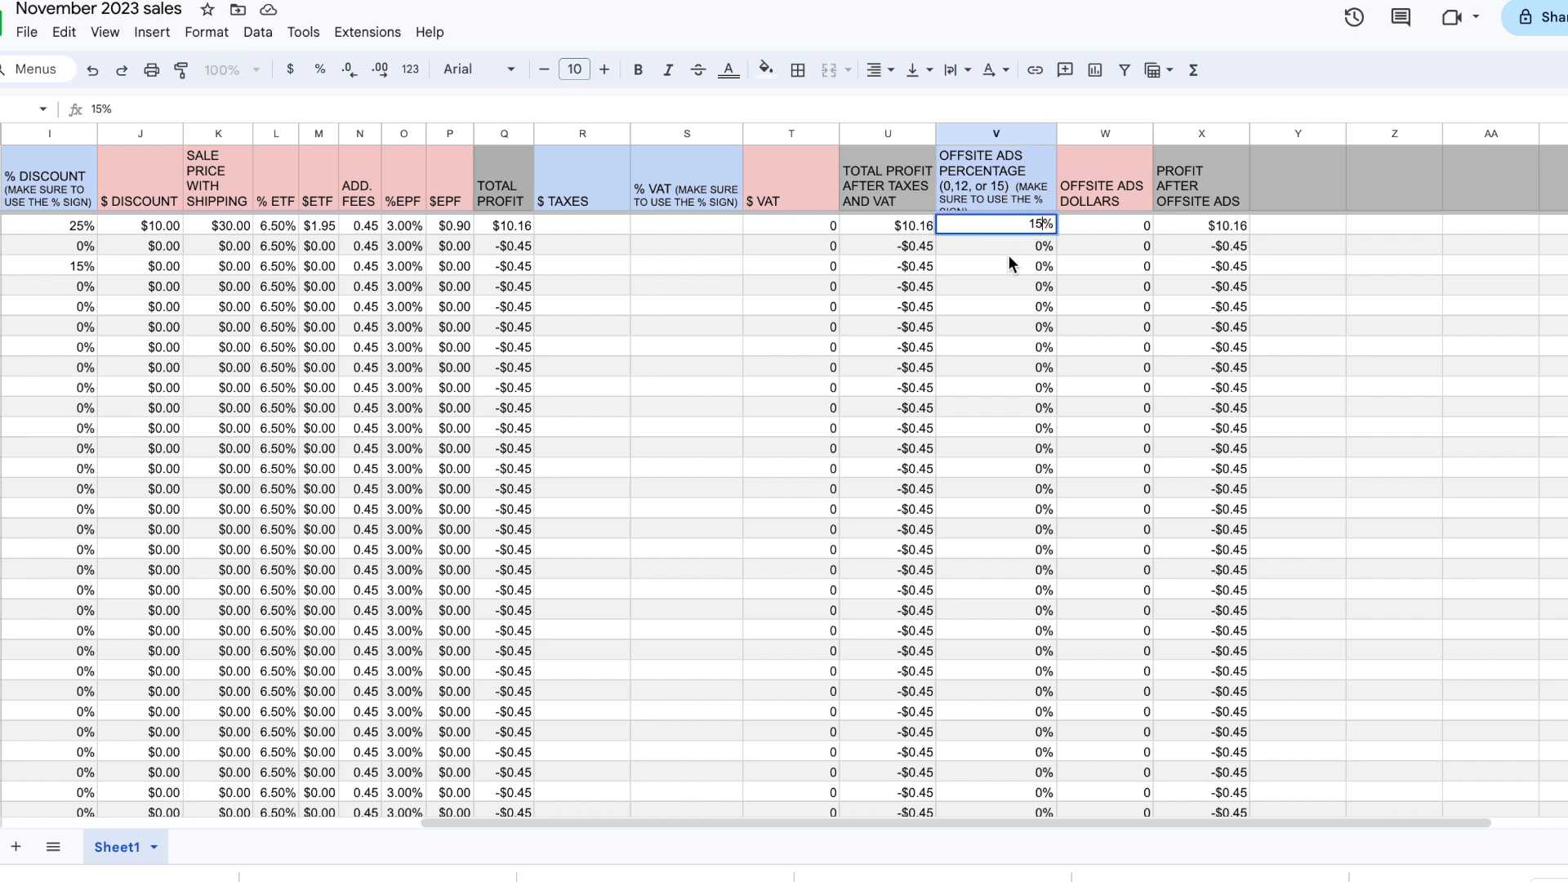
key(Return)
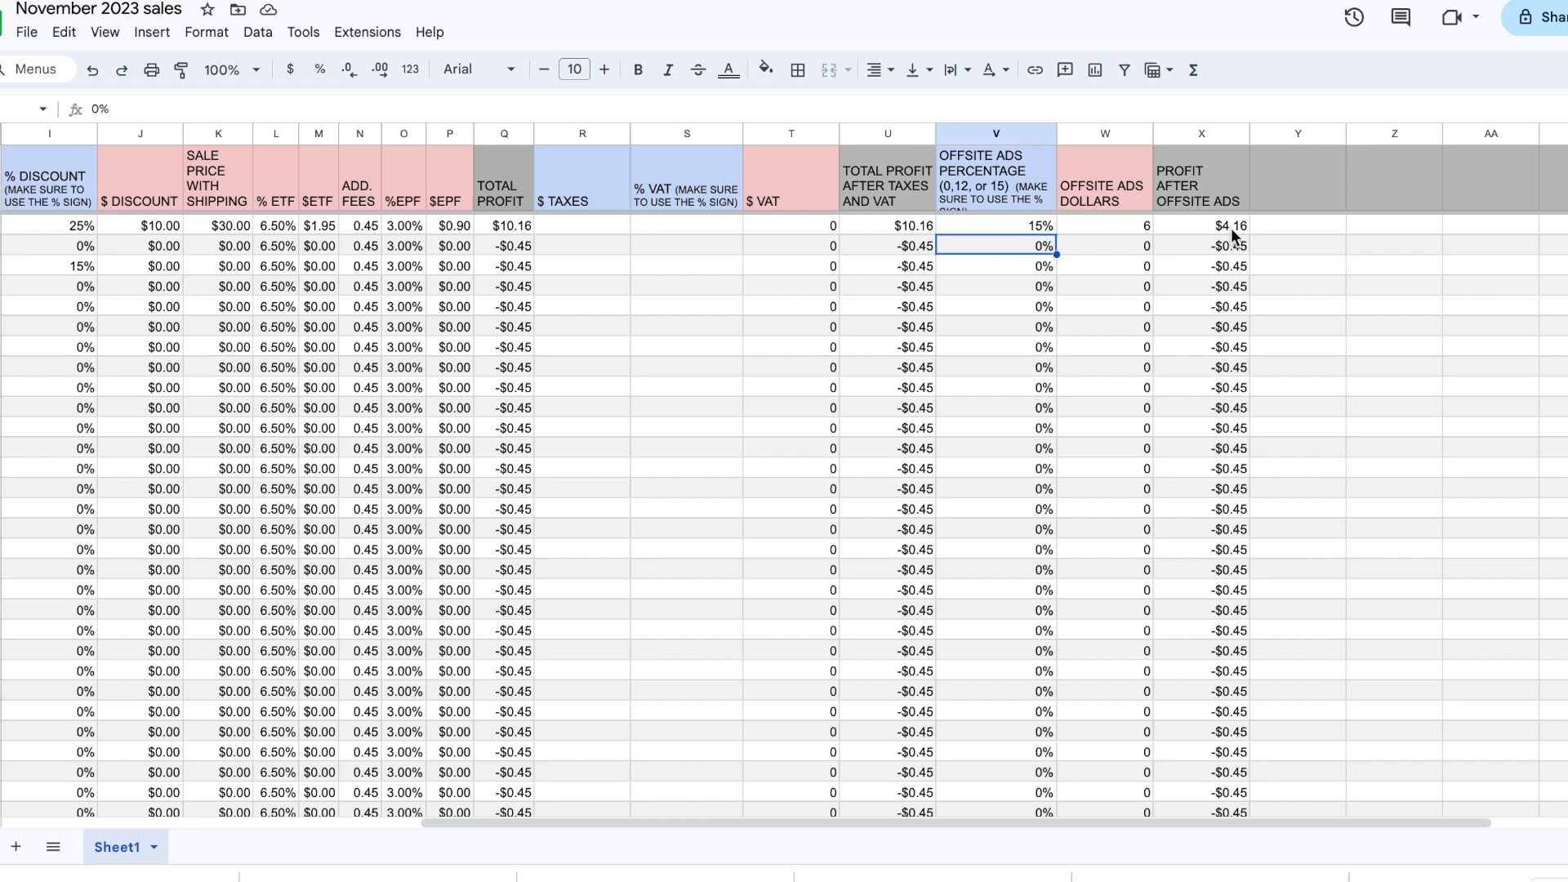
Step: Change the blanket's discount percentage to 0%
scroll(713, 245, left, 1)
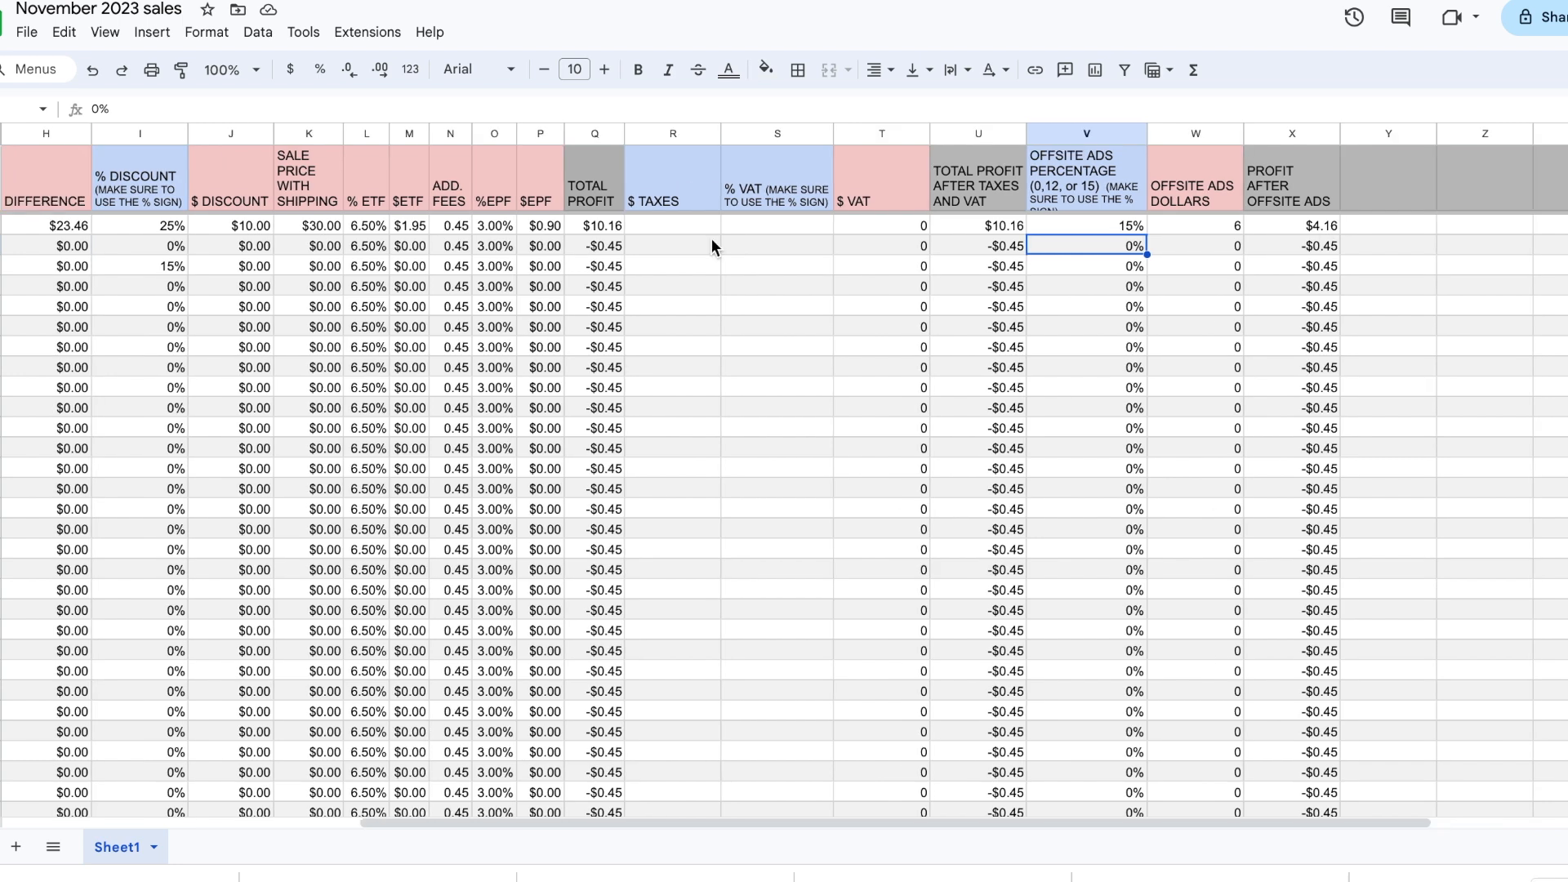
scroll(713, 245, left, 7)
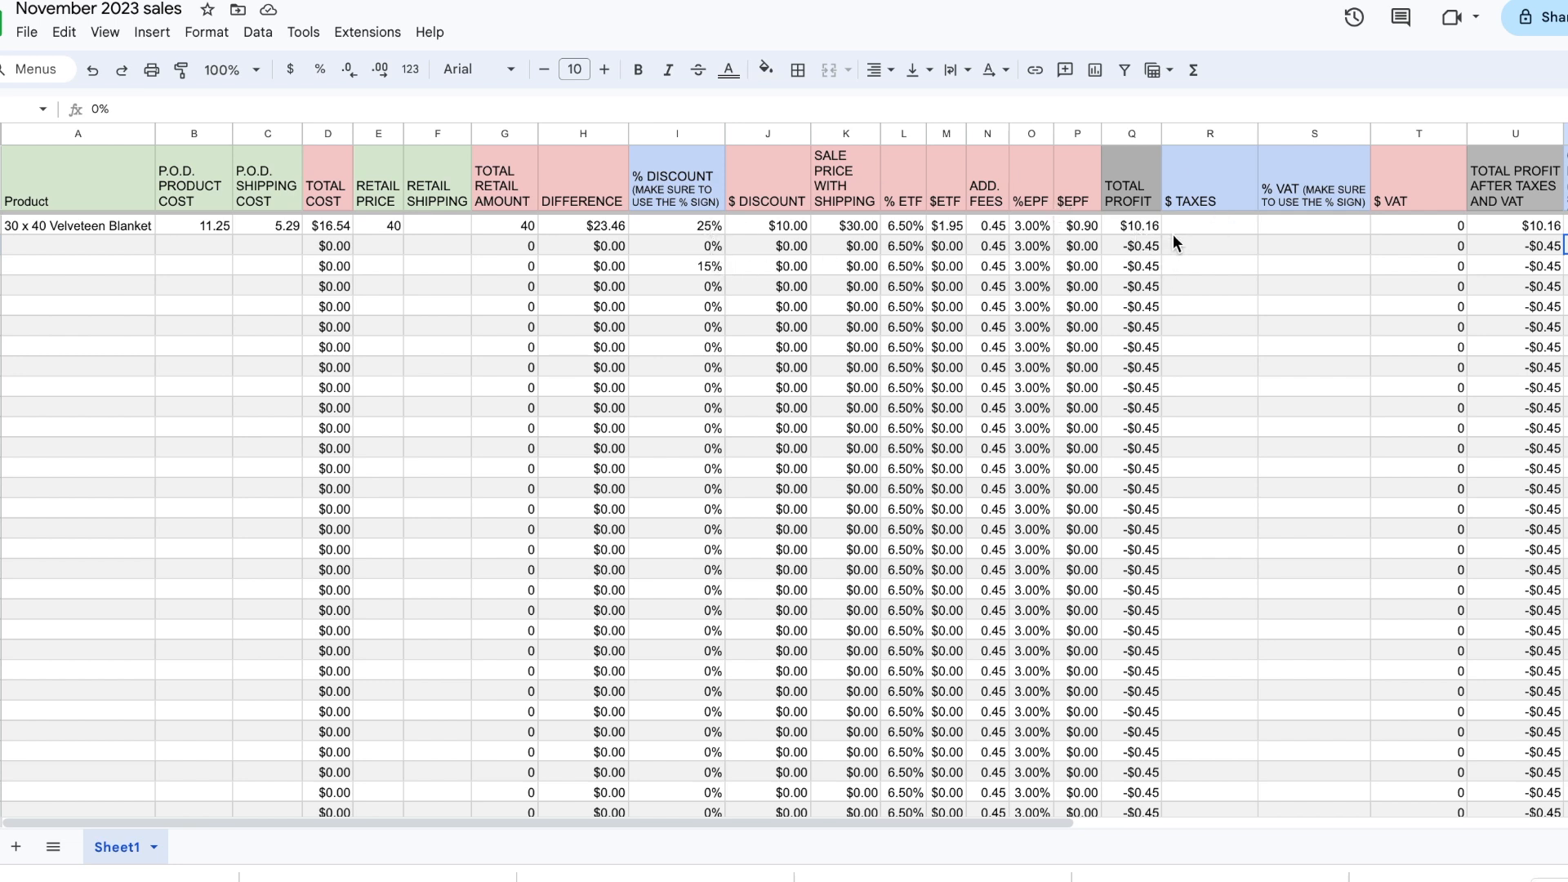
double_click(709, 229)
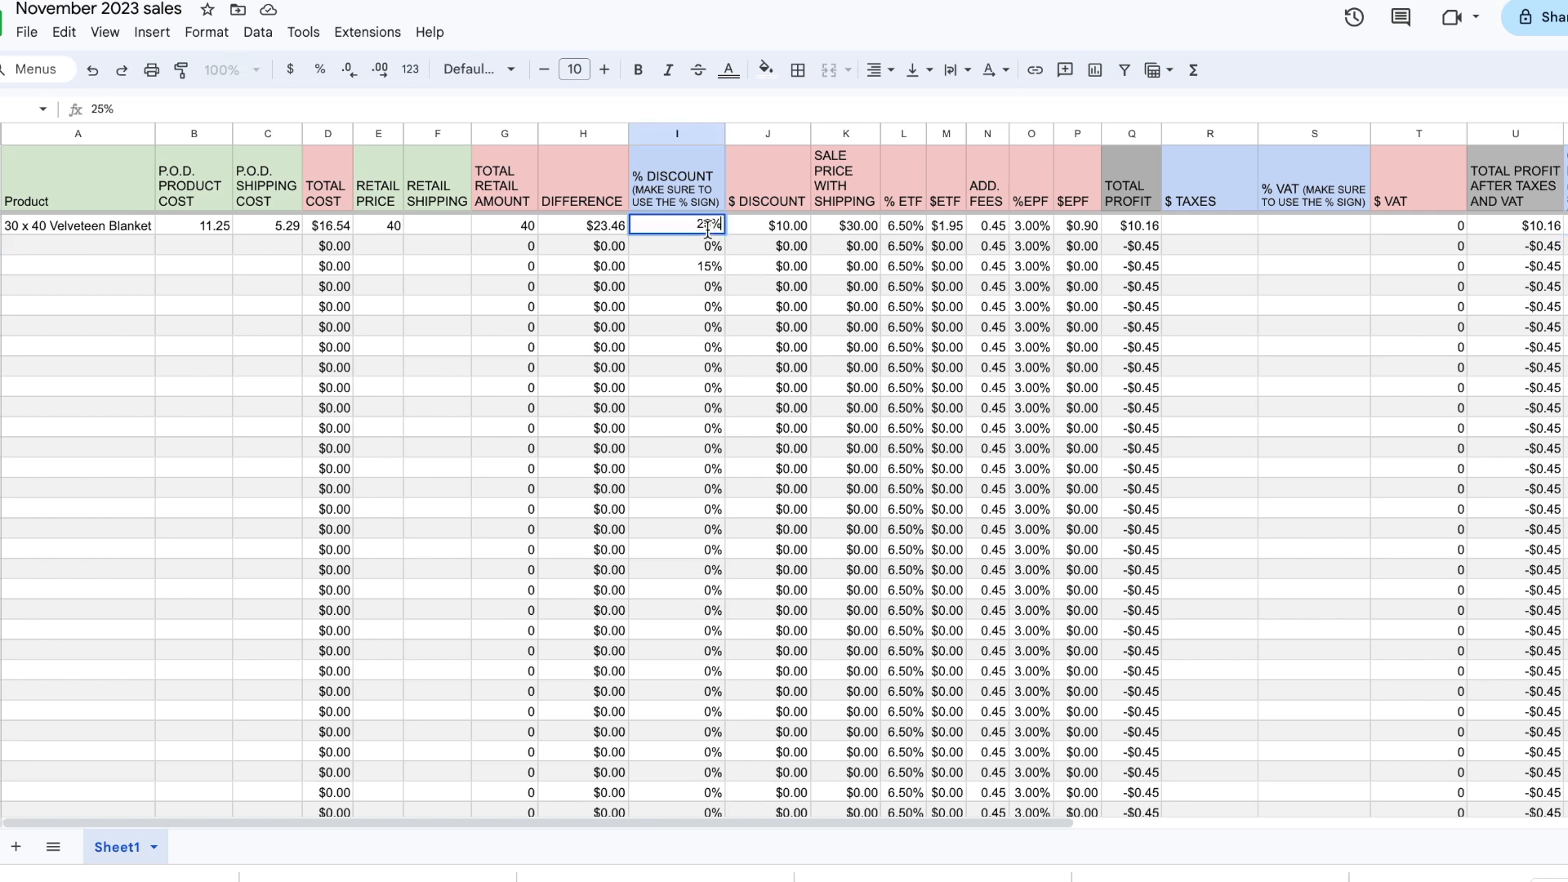
key(BackSpace)
key(BackSpace)
text(0)
key(Return)
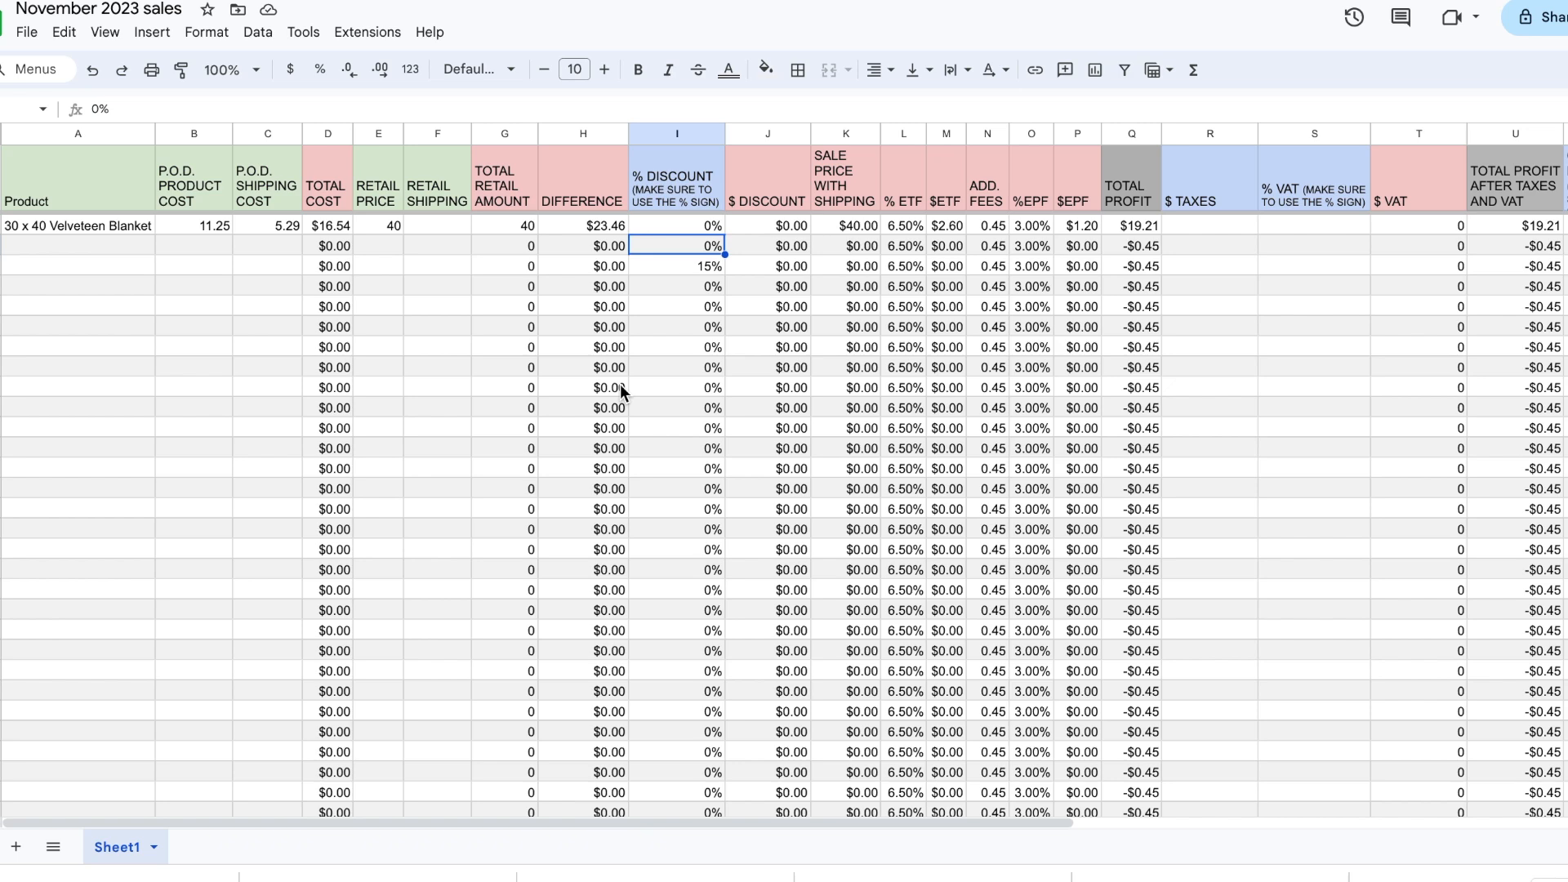
Step: Set the blanket's discount percentage to 15% and check the total profit
double_click(705, 229)
key(BackSpace)
text(15)
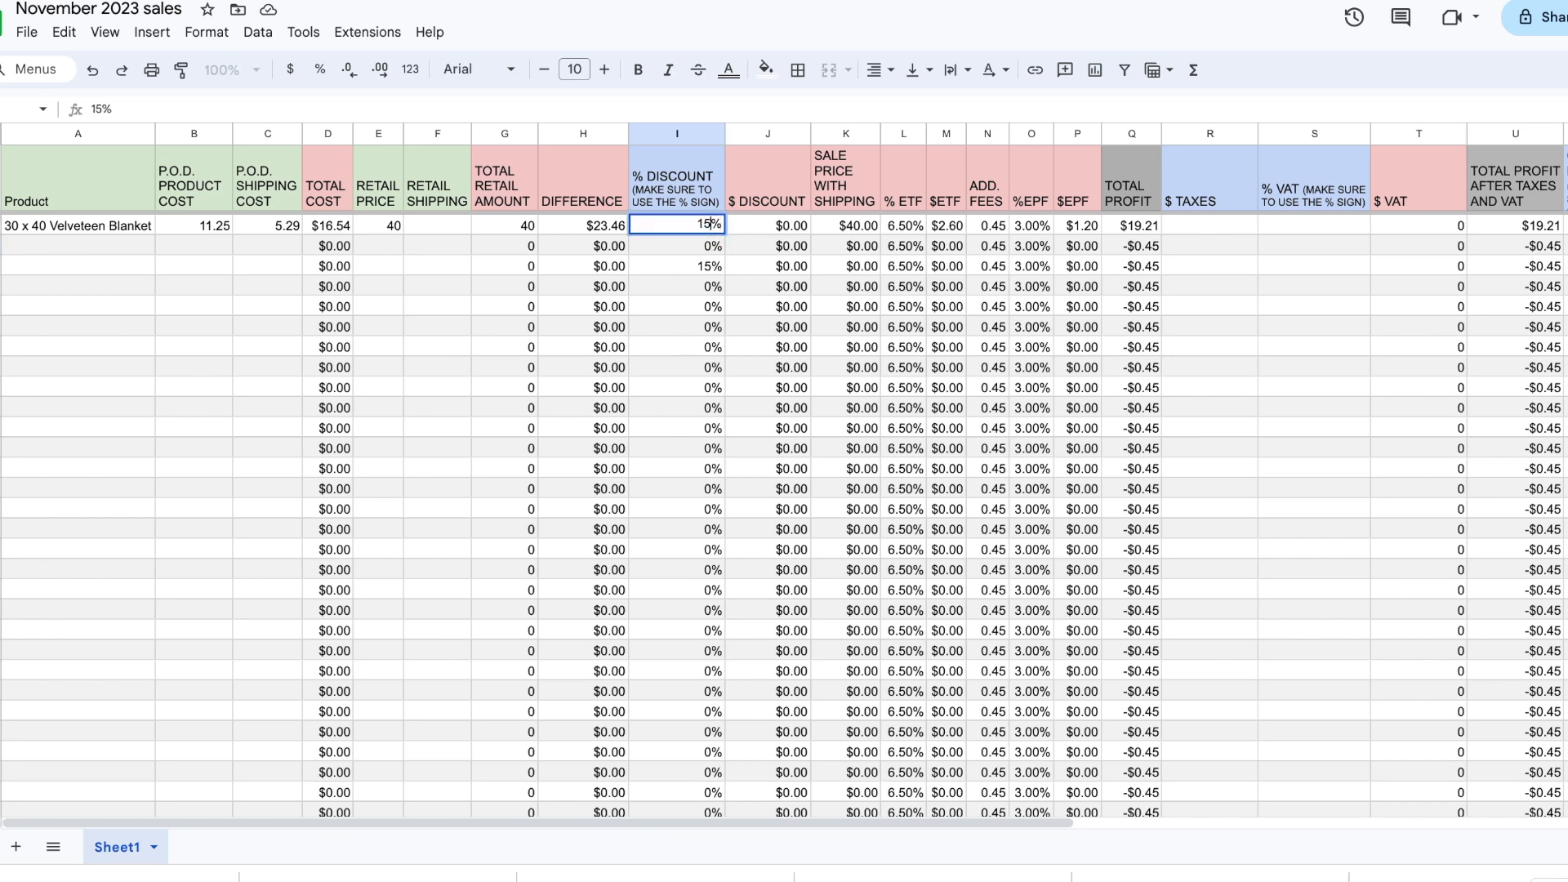
click(1148, 250)
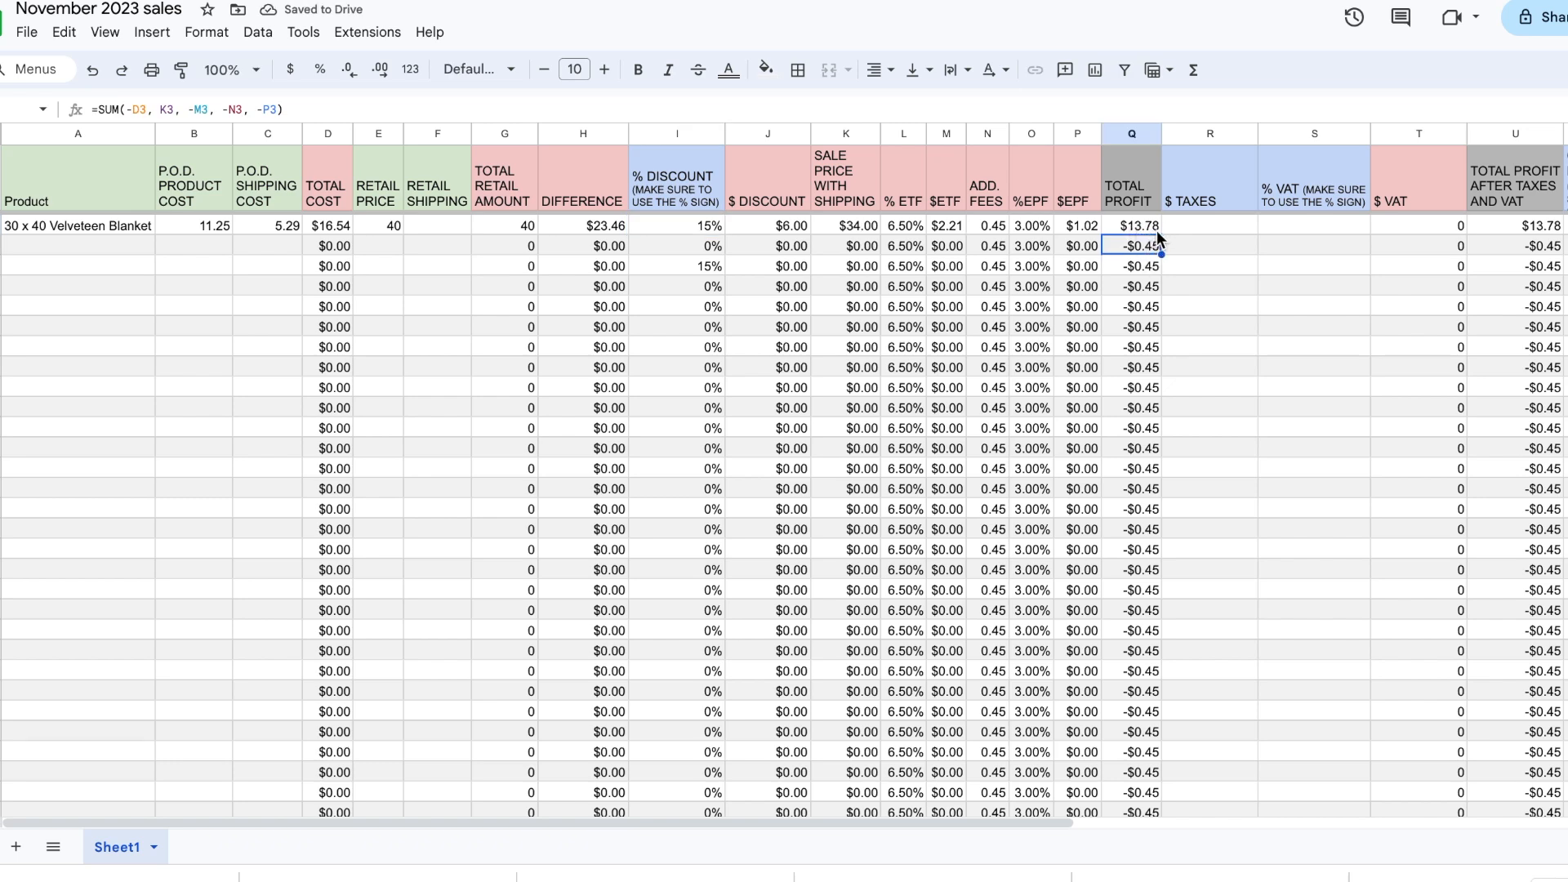
click(384, 224)
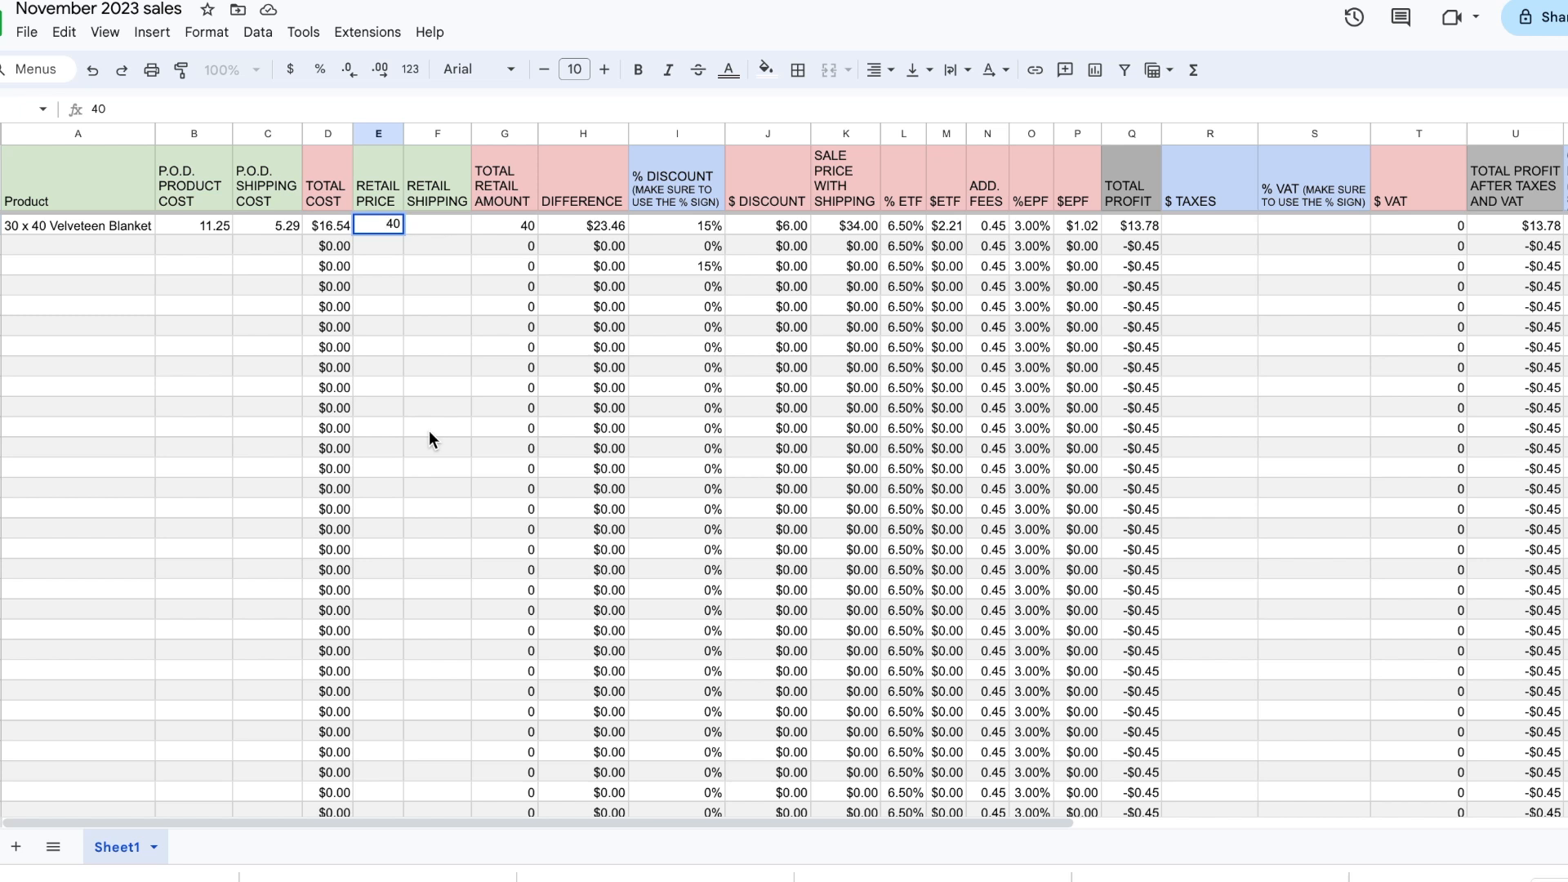
key(Escape)
click(697, 511)
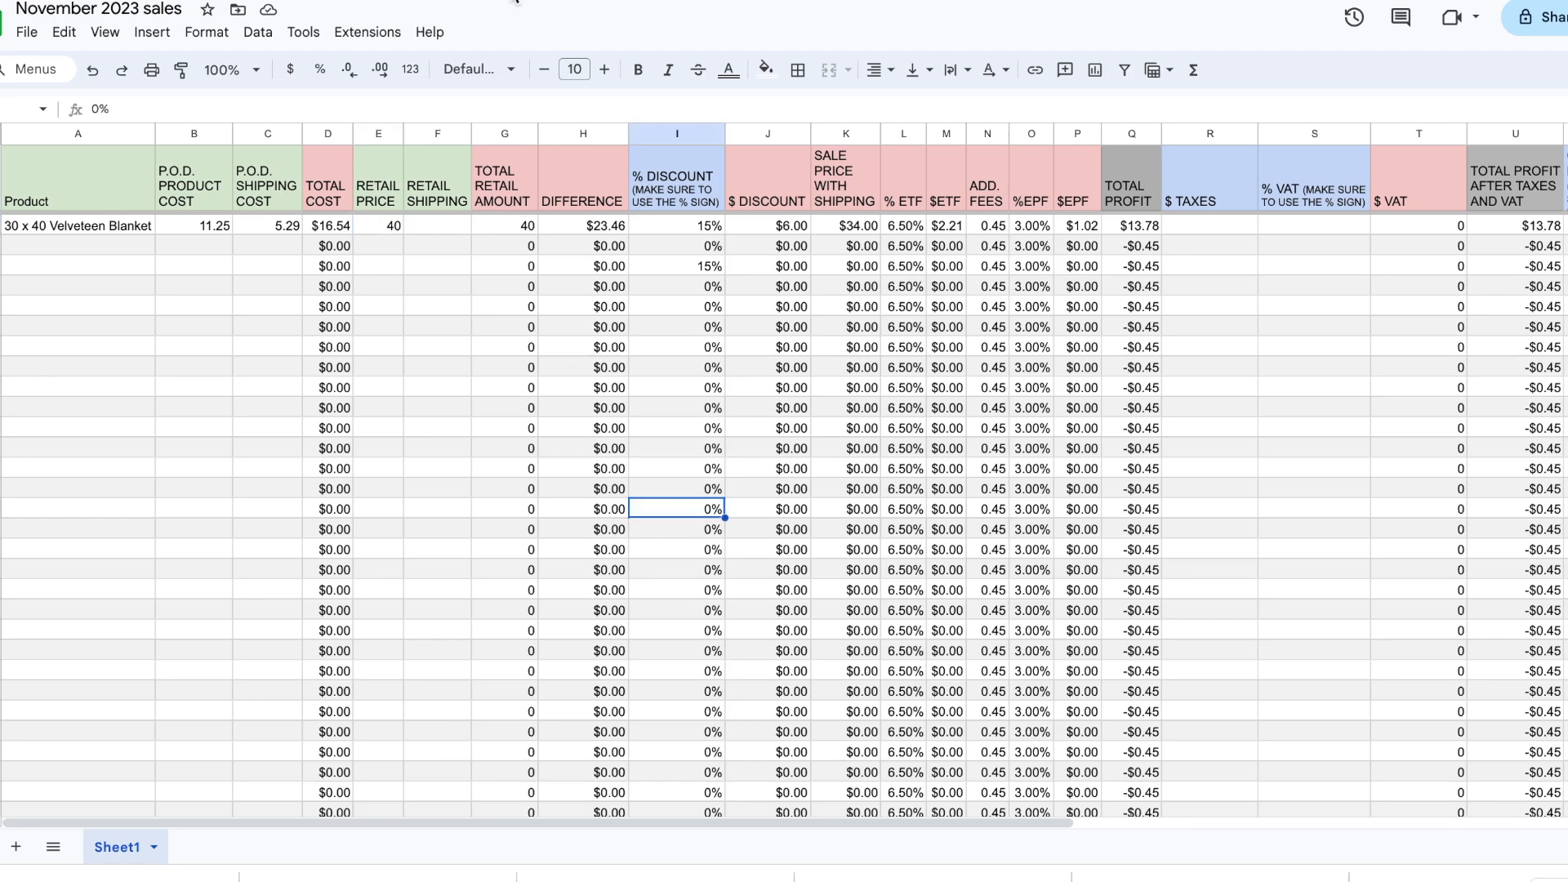